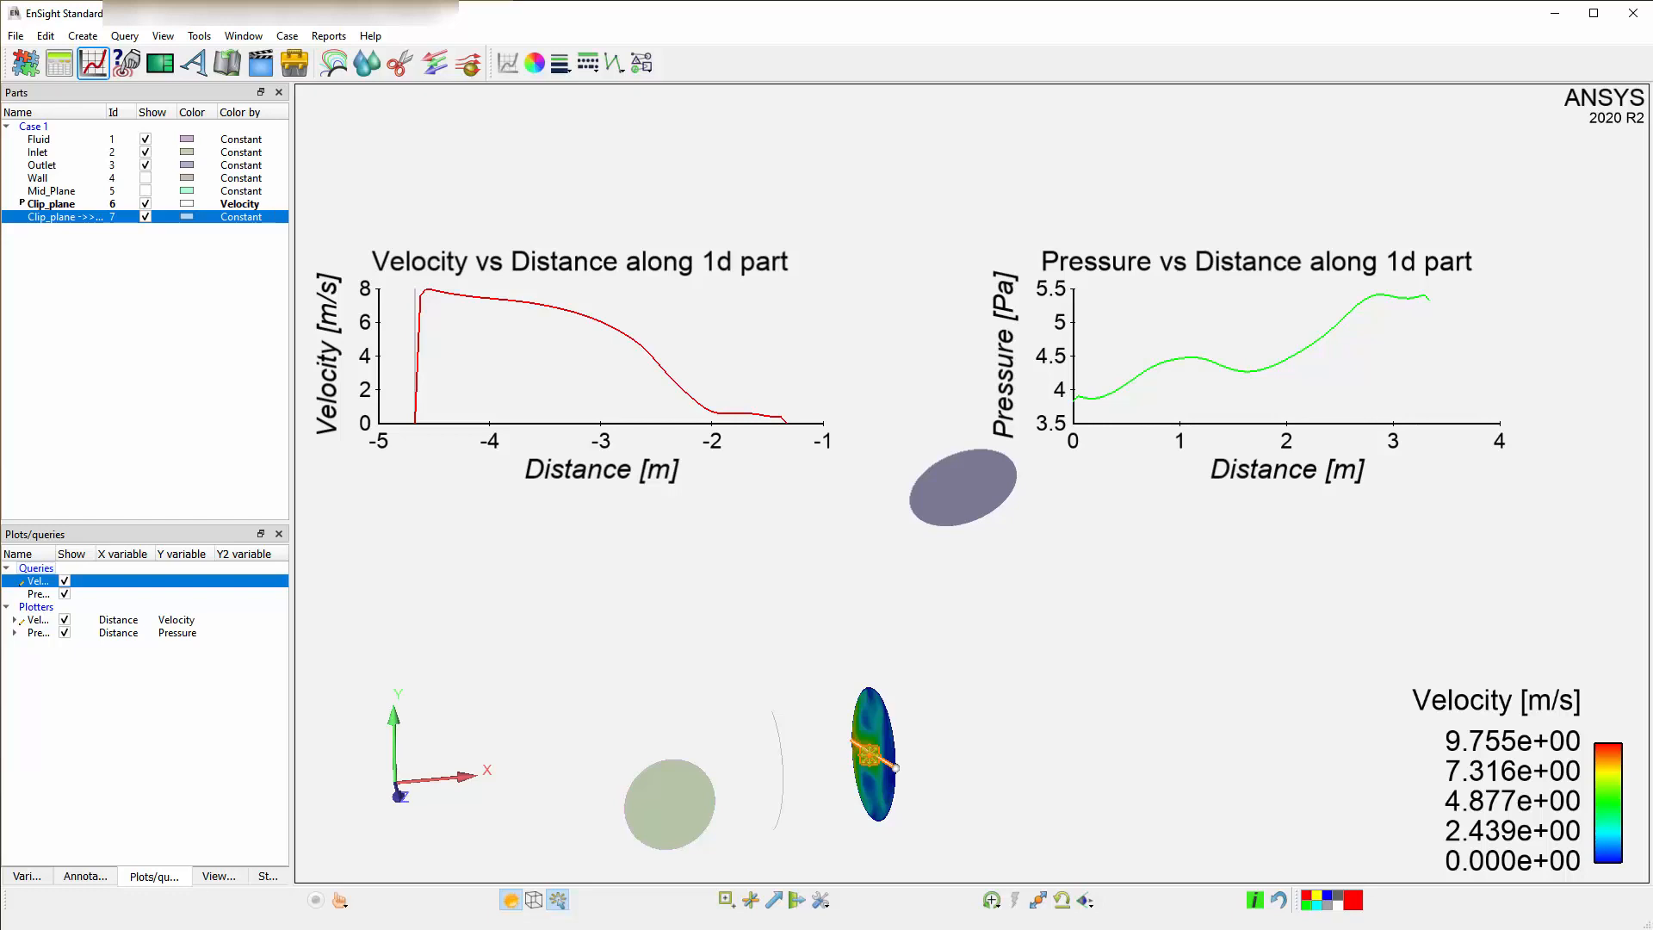
Open the velocity plot's settings and review its axis options and the Display marker setting.
double_click(38, 620)
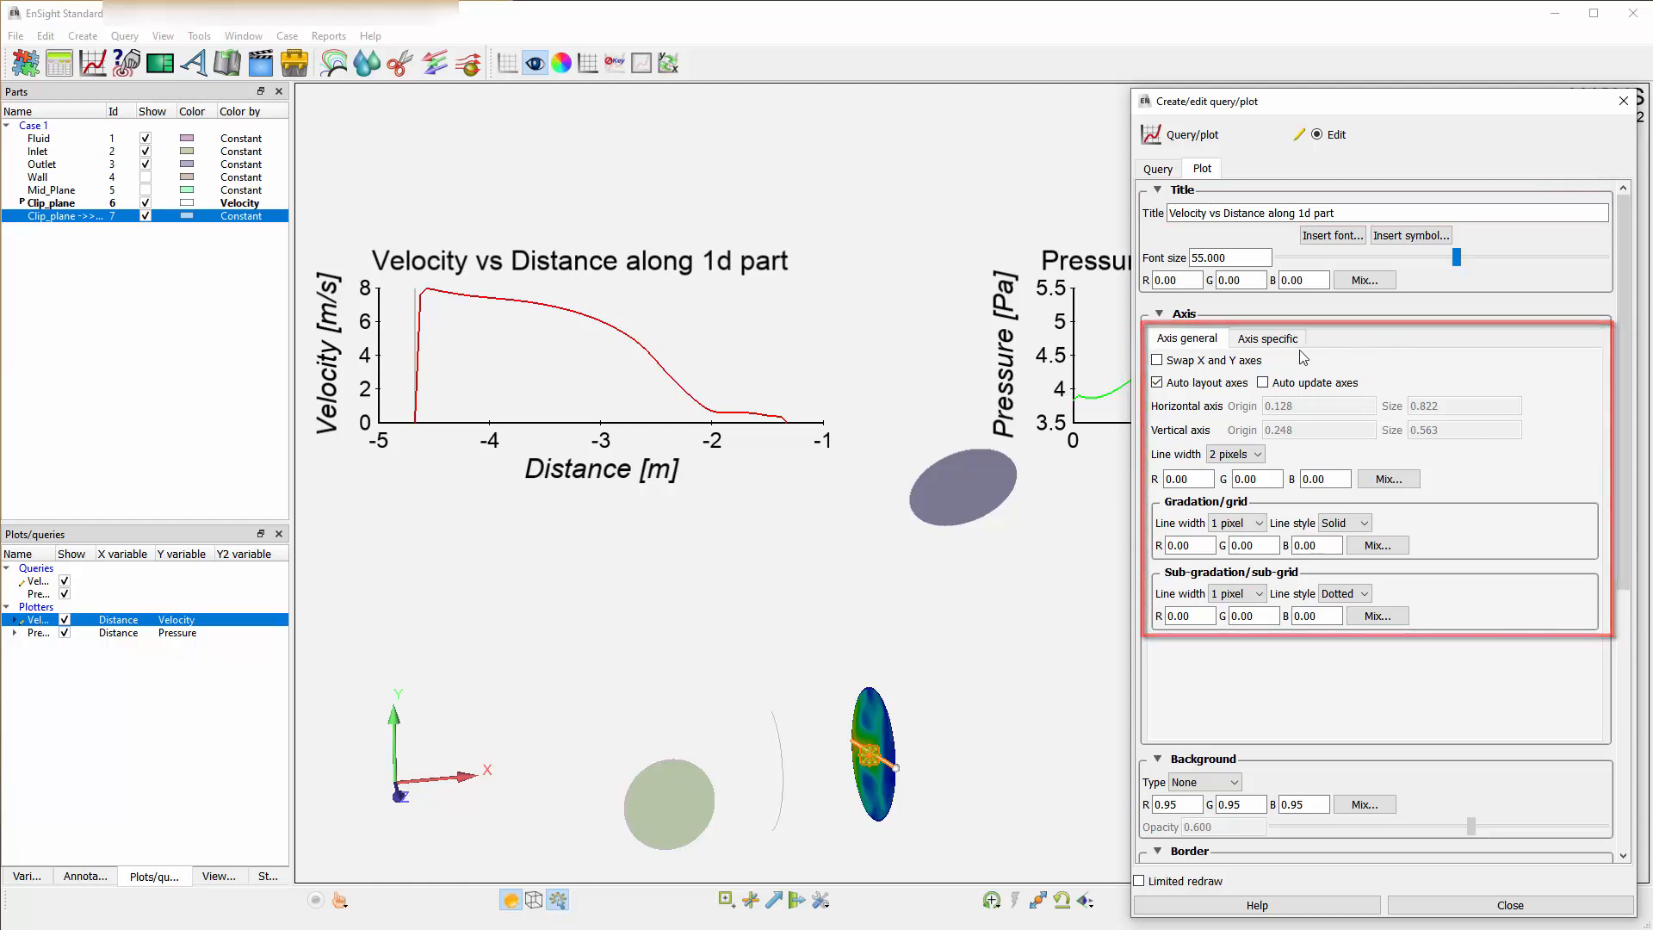
click(1267, 339)
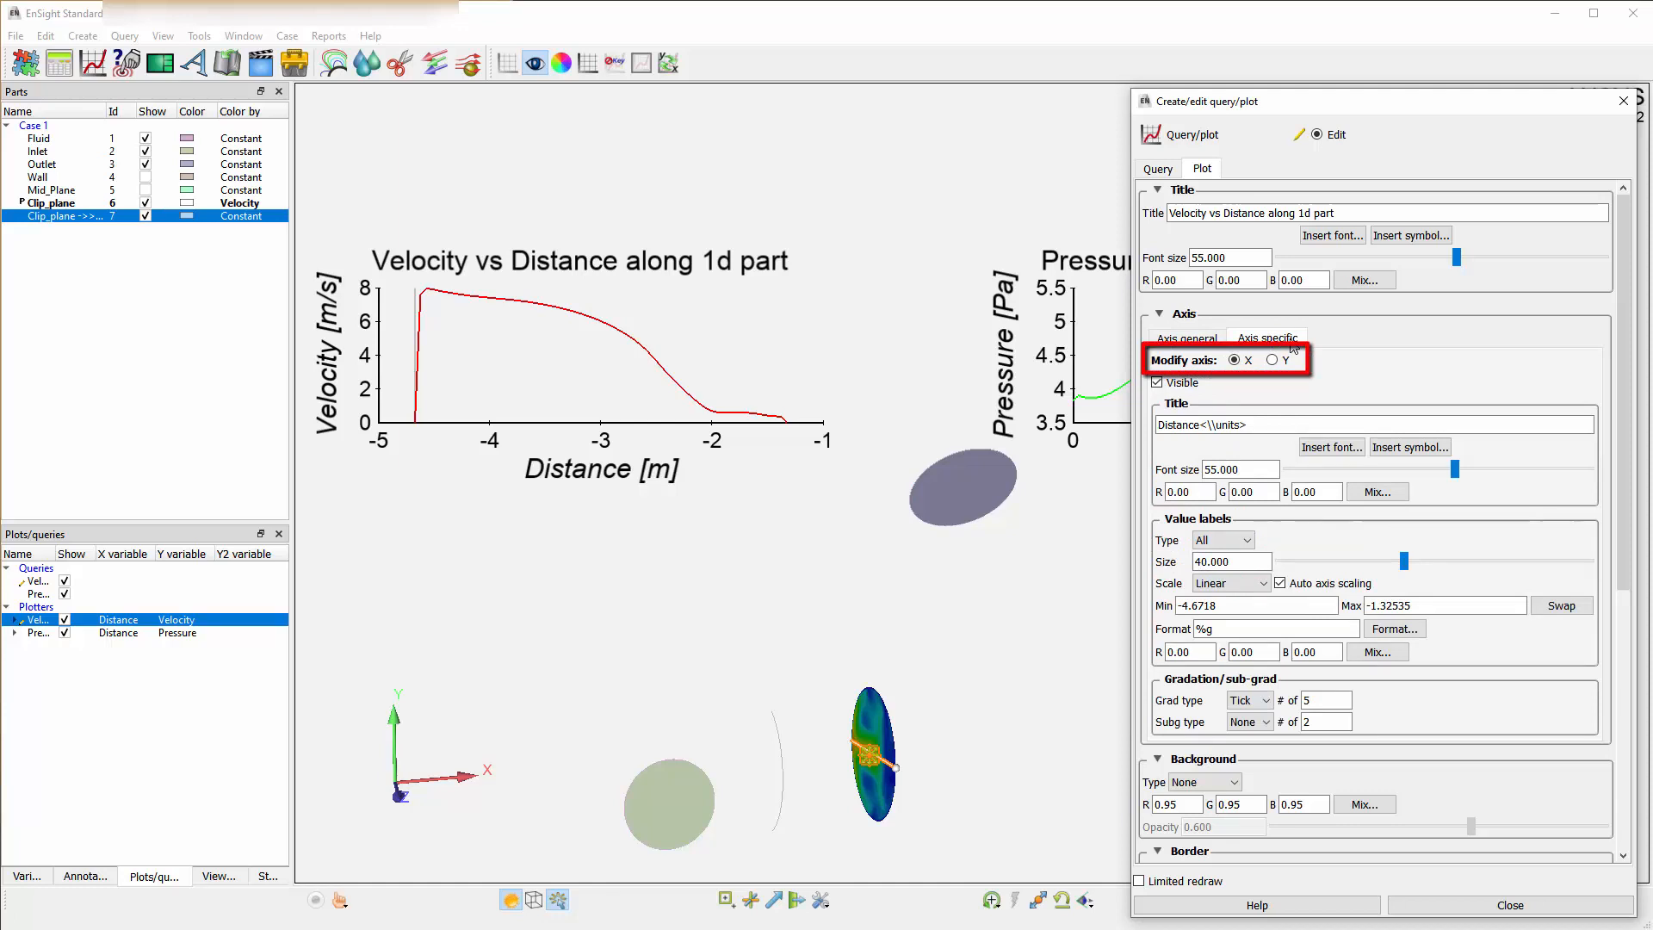
click(1198, 338)
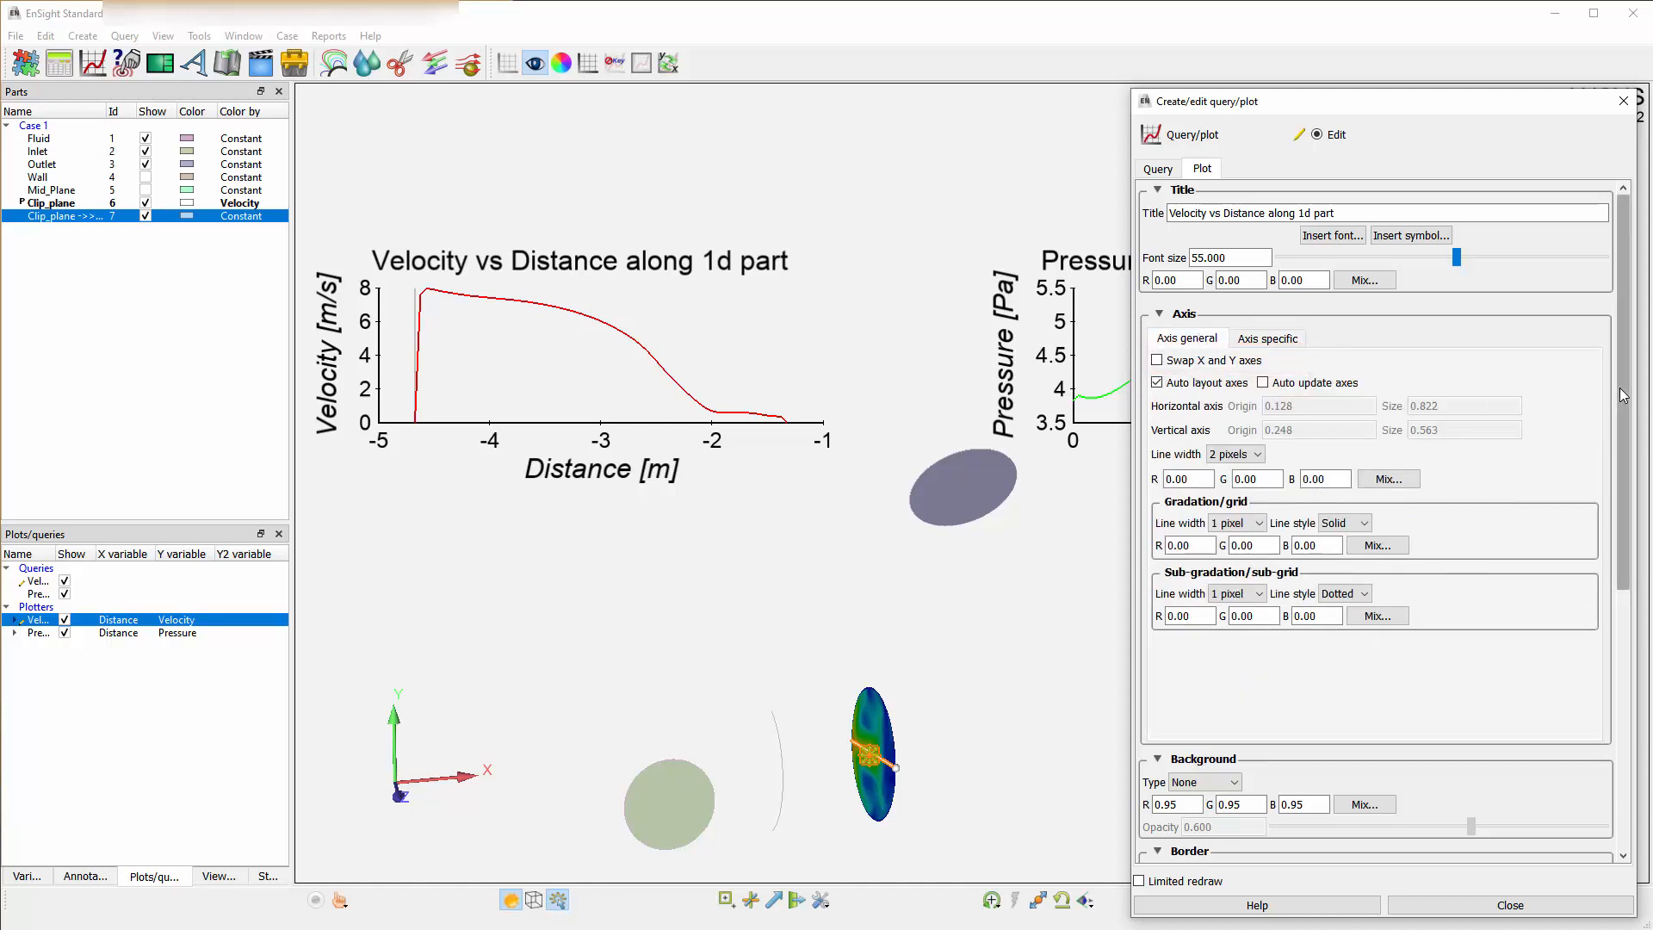
drag(1622, 398, 1621, 656)
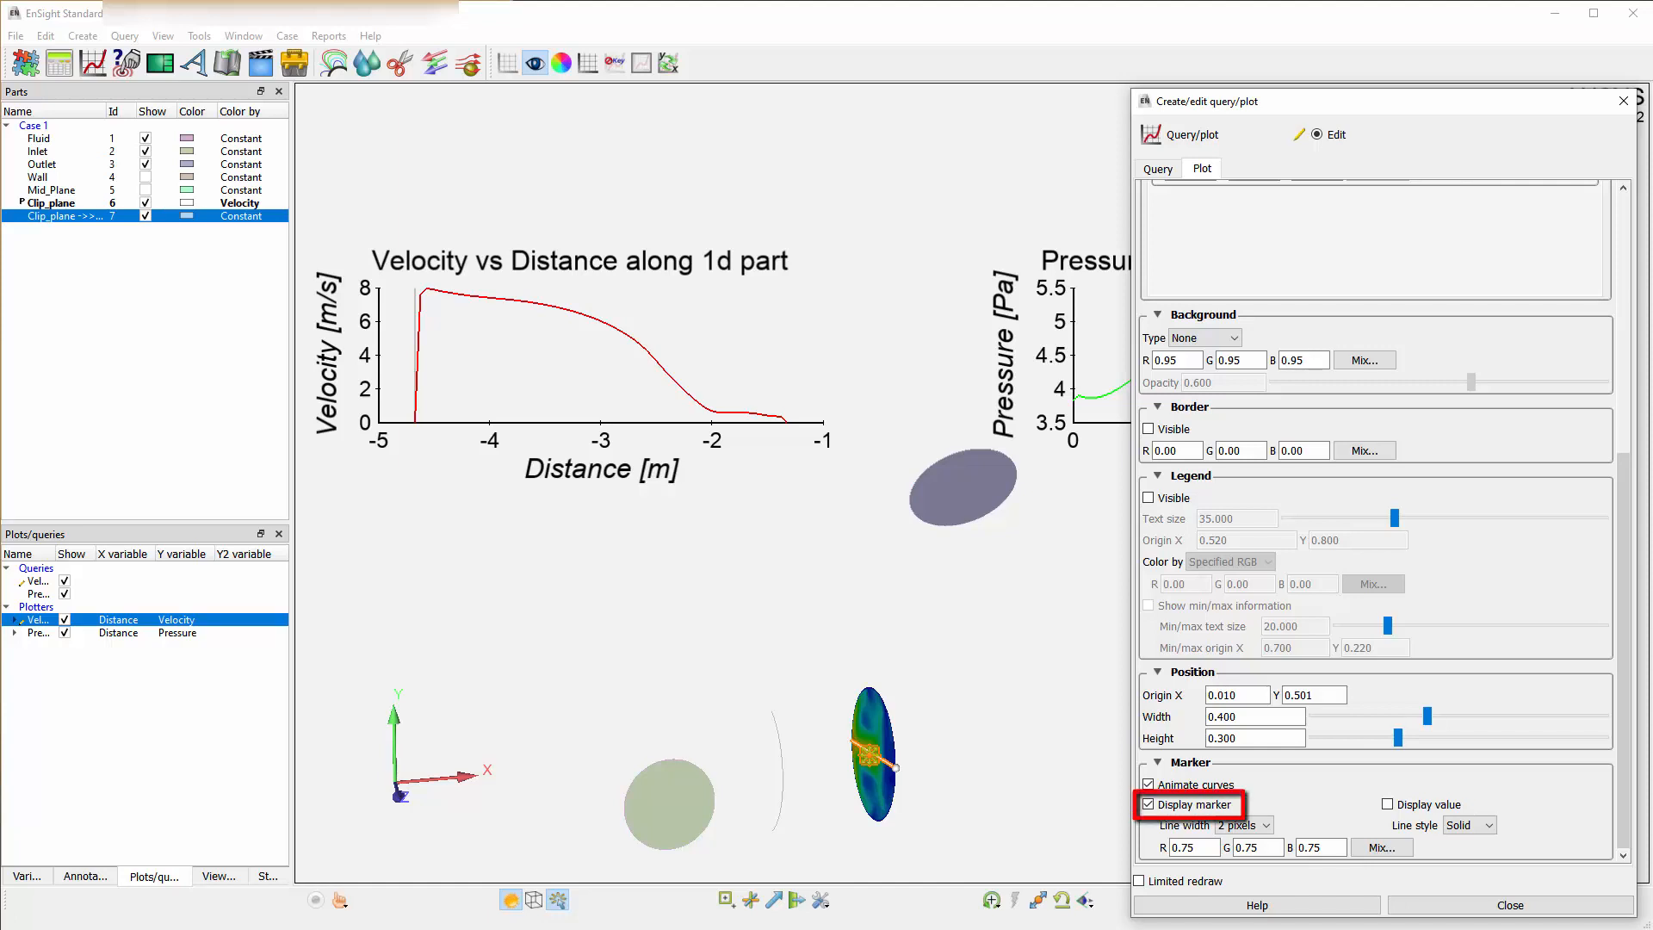
click(1148, 804)
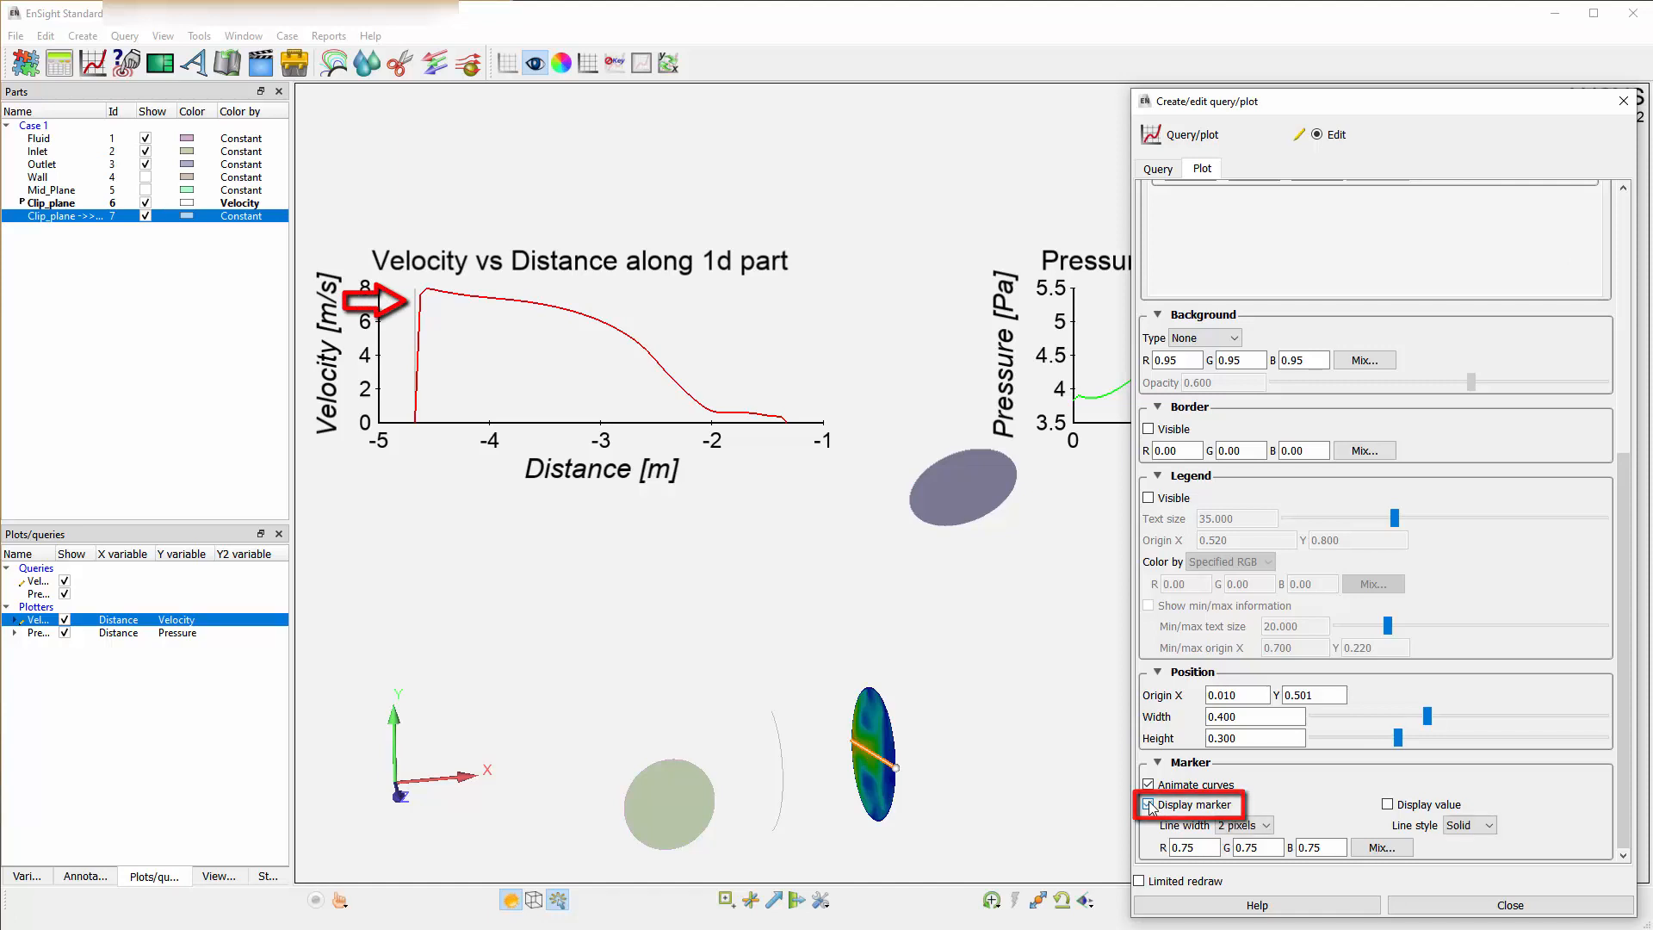
click(1148, 804)
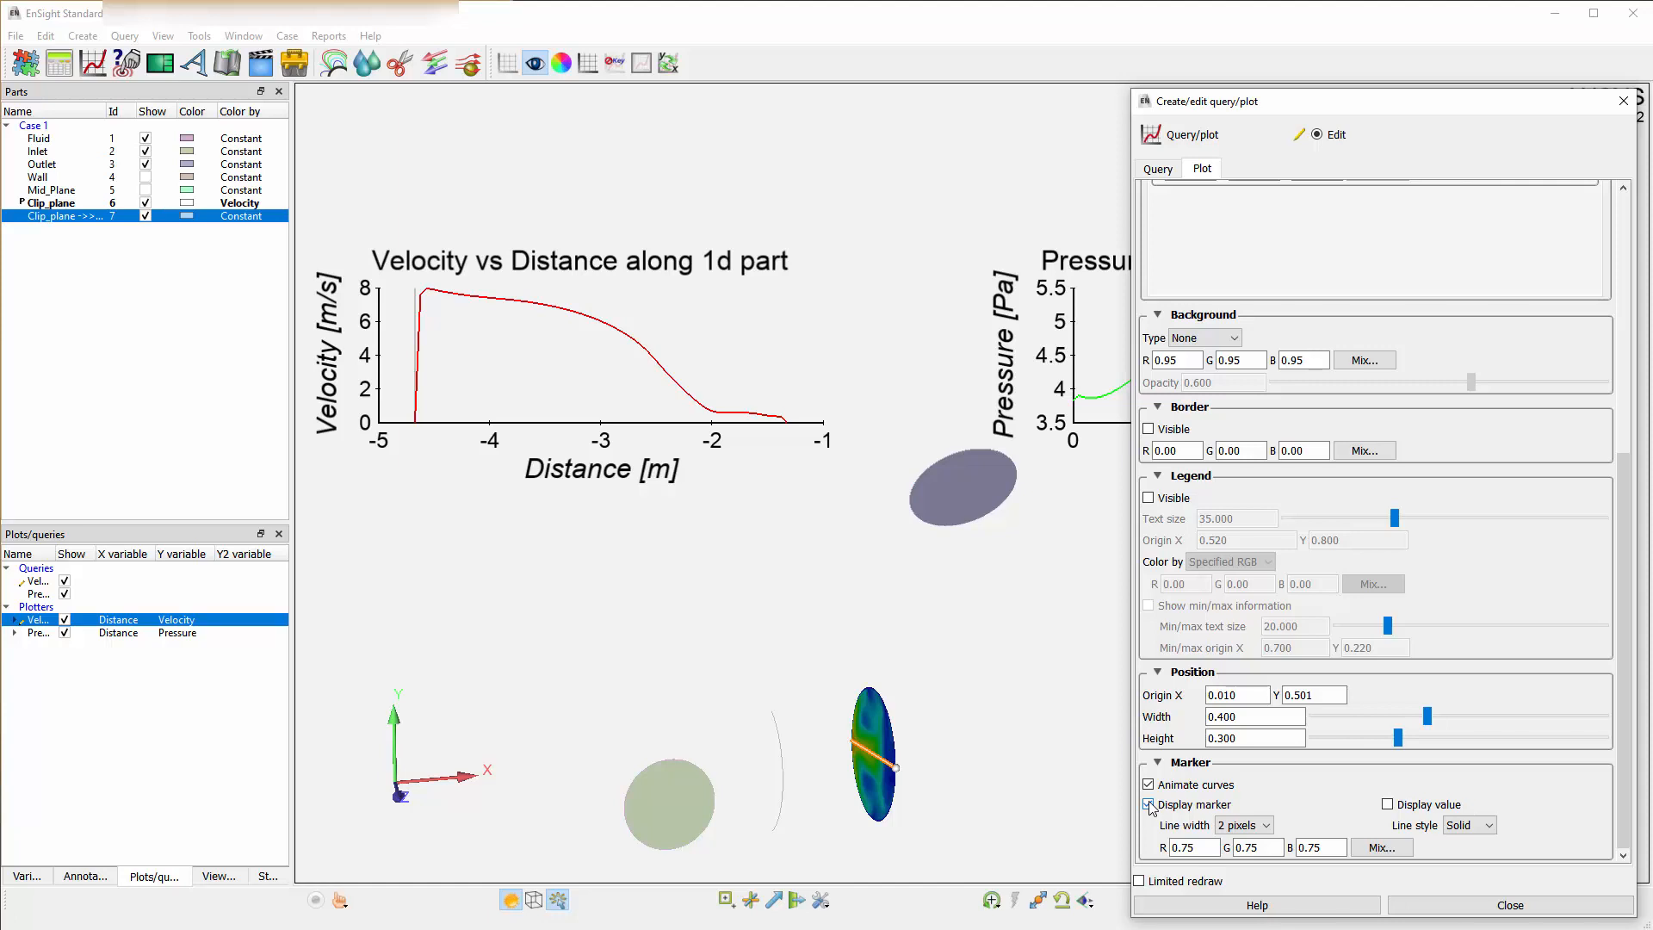
click(1487, 909)
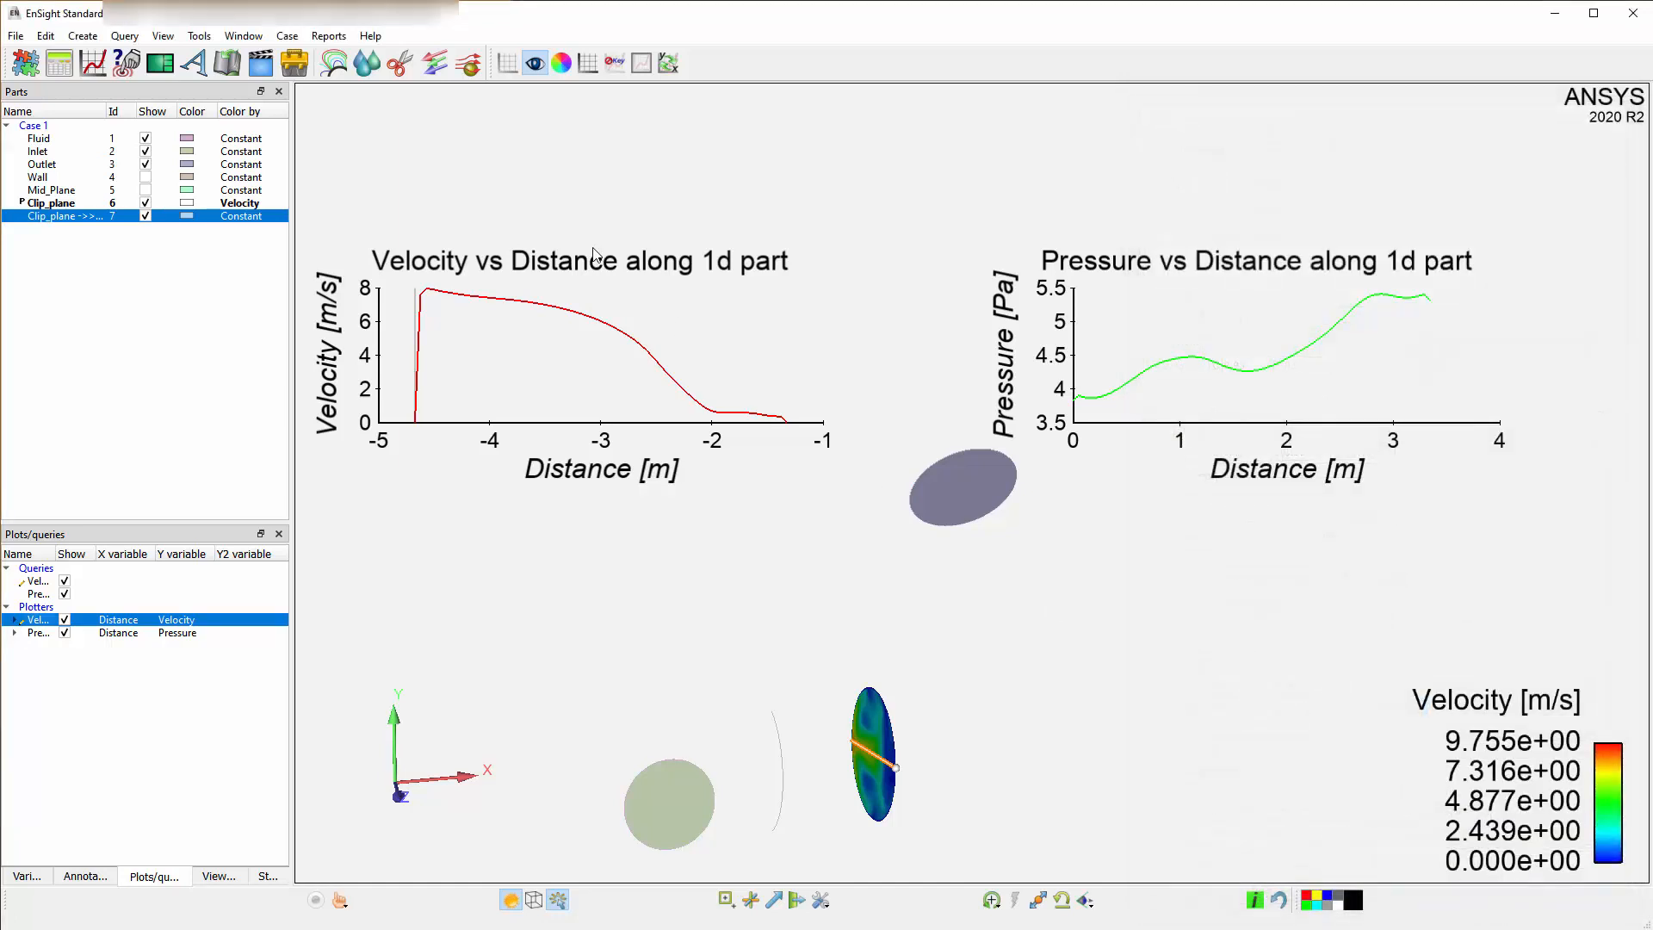
Open the style manager from the velocity curve and browse the saved plot styles.
right_click(542, 309)
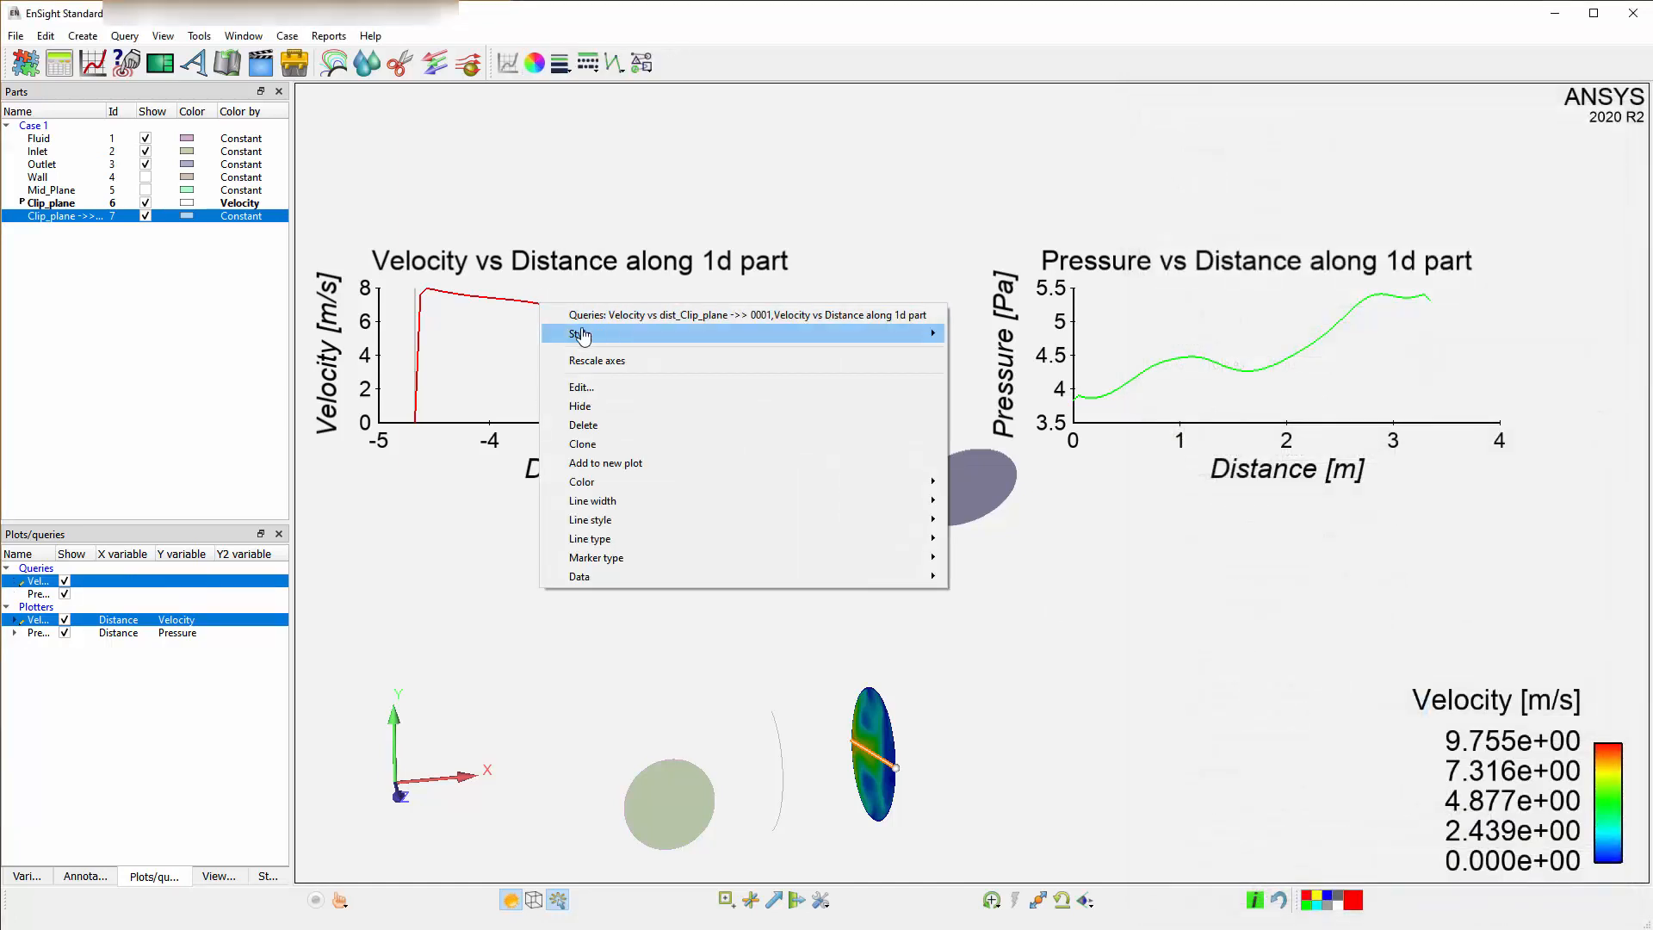
mouse_move(582, 336)
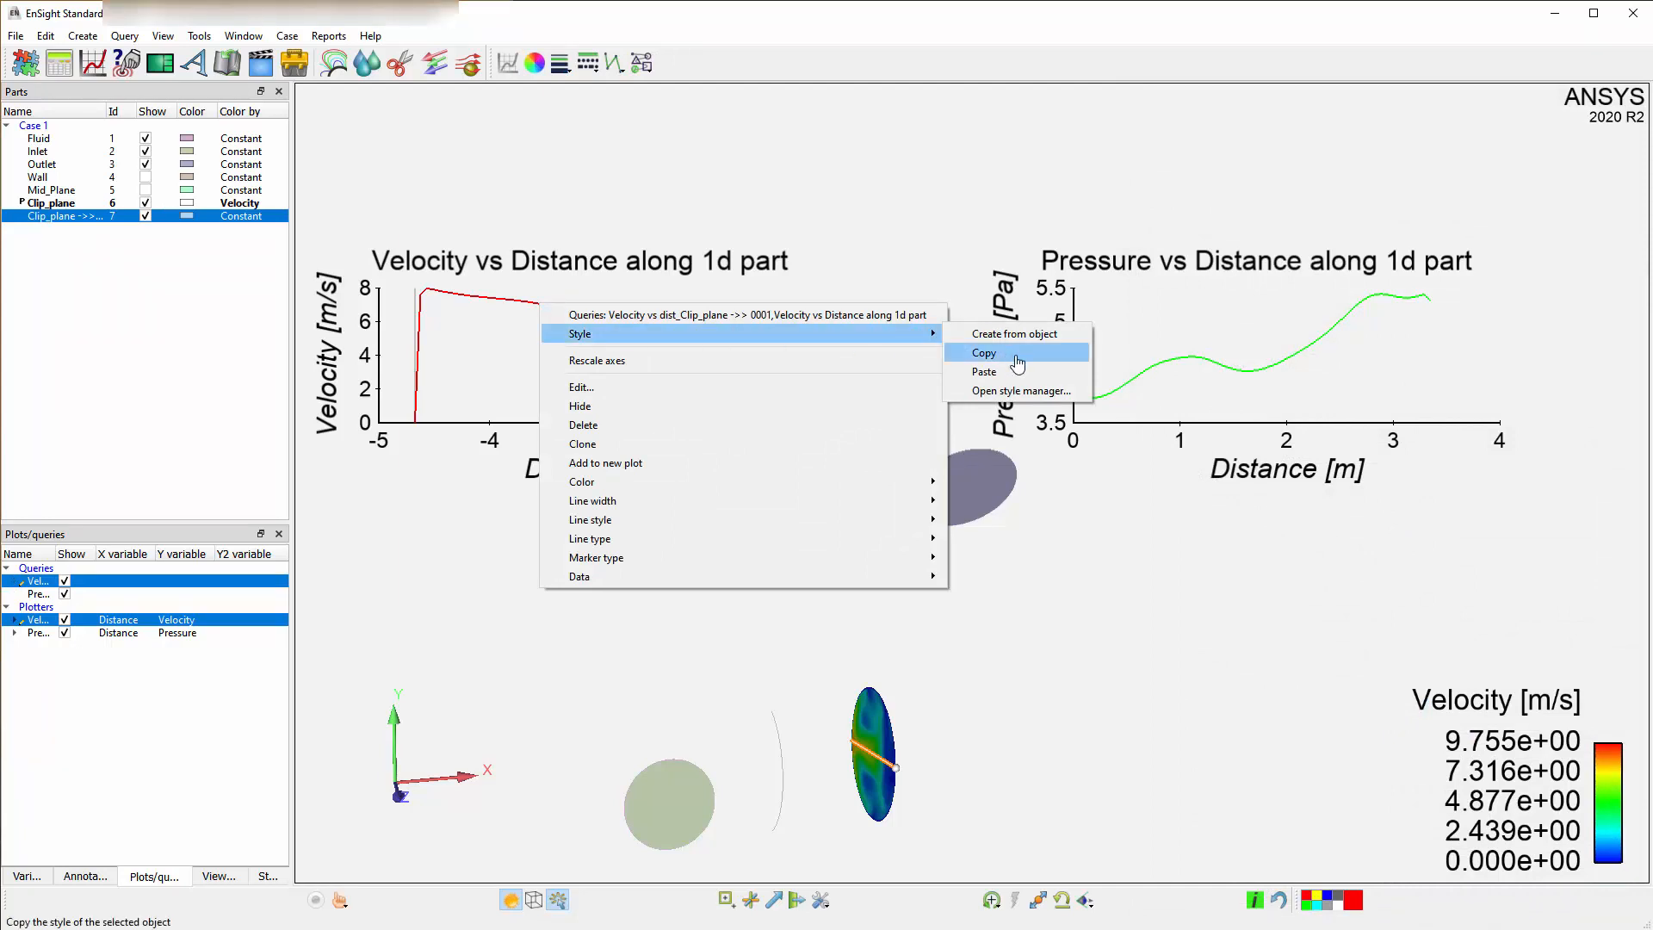
click(1020, 390)
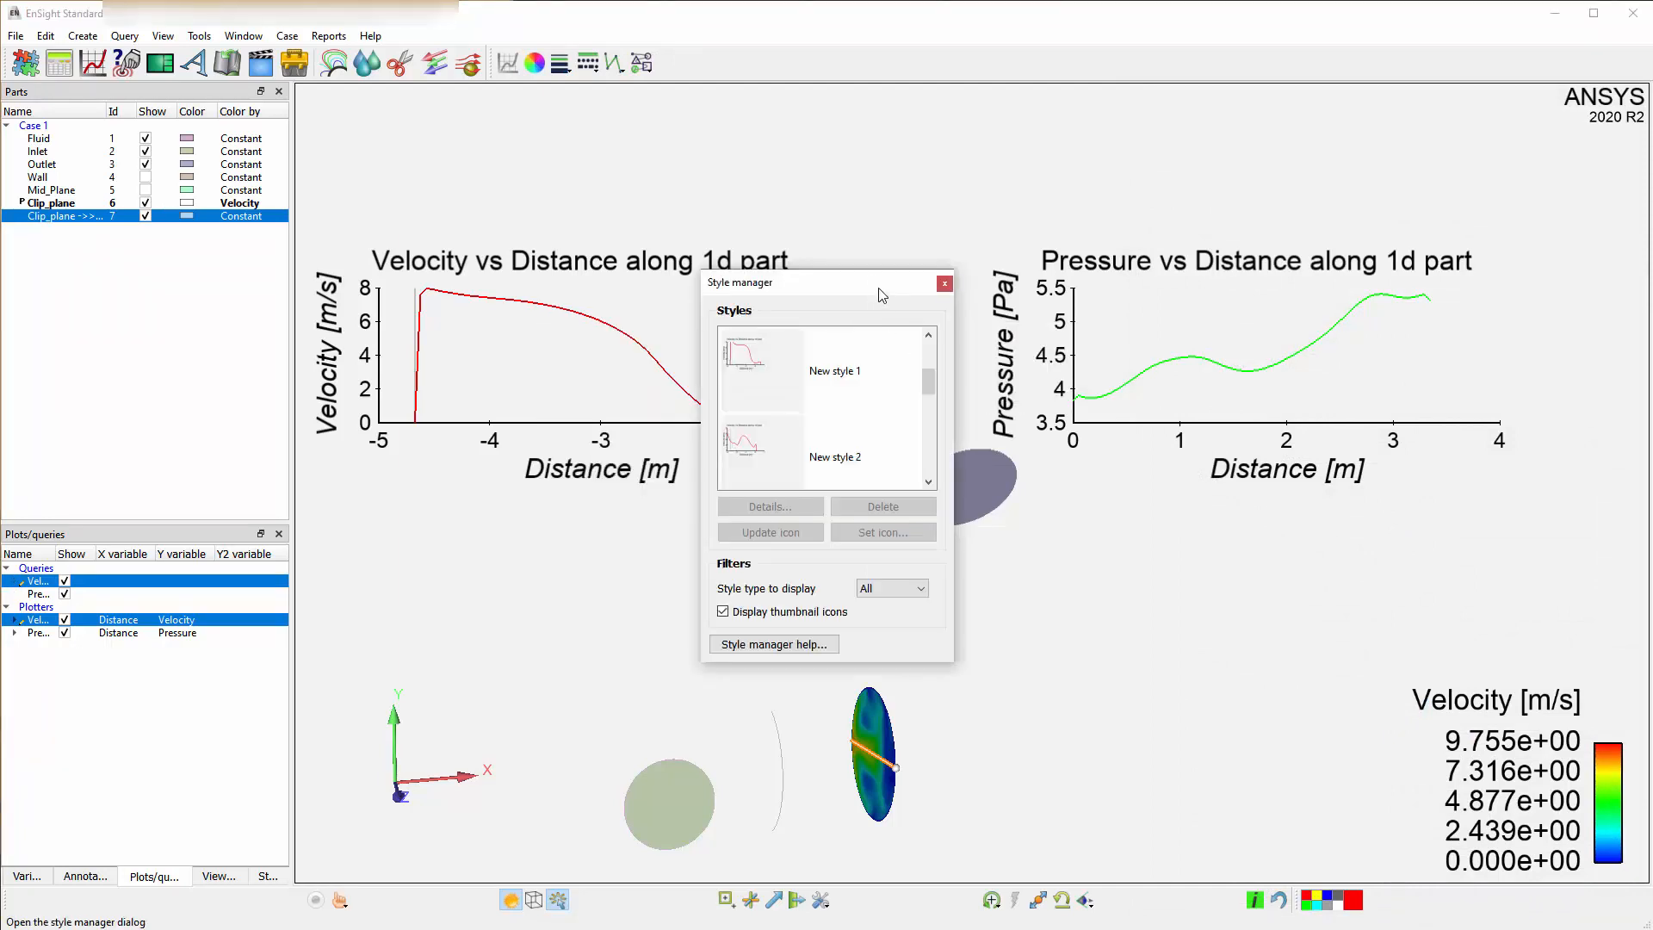
drag(870, 268, 869, 93)
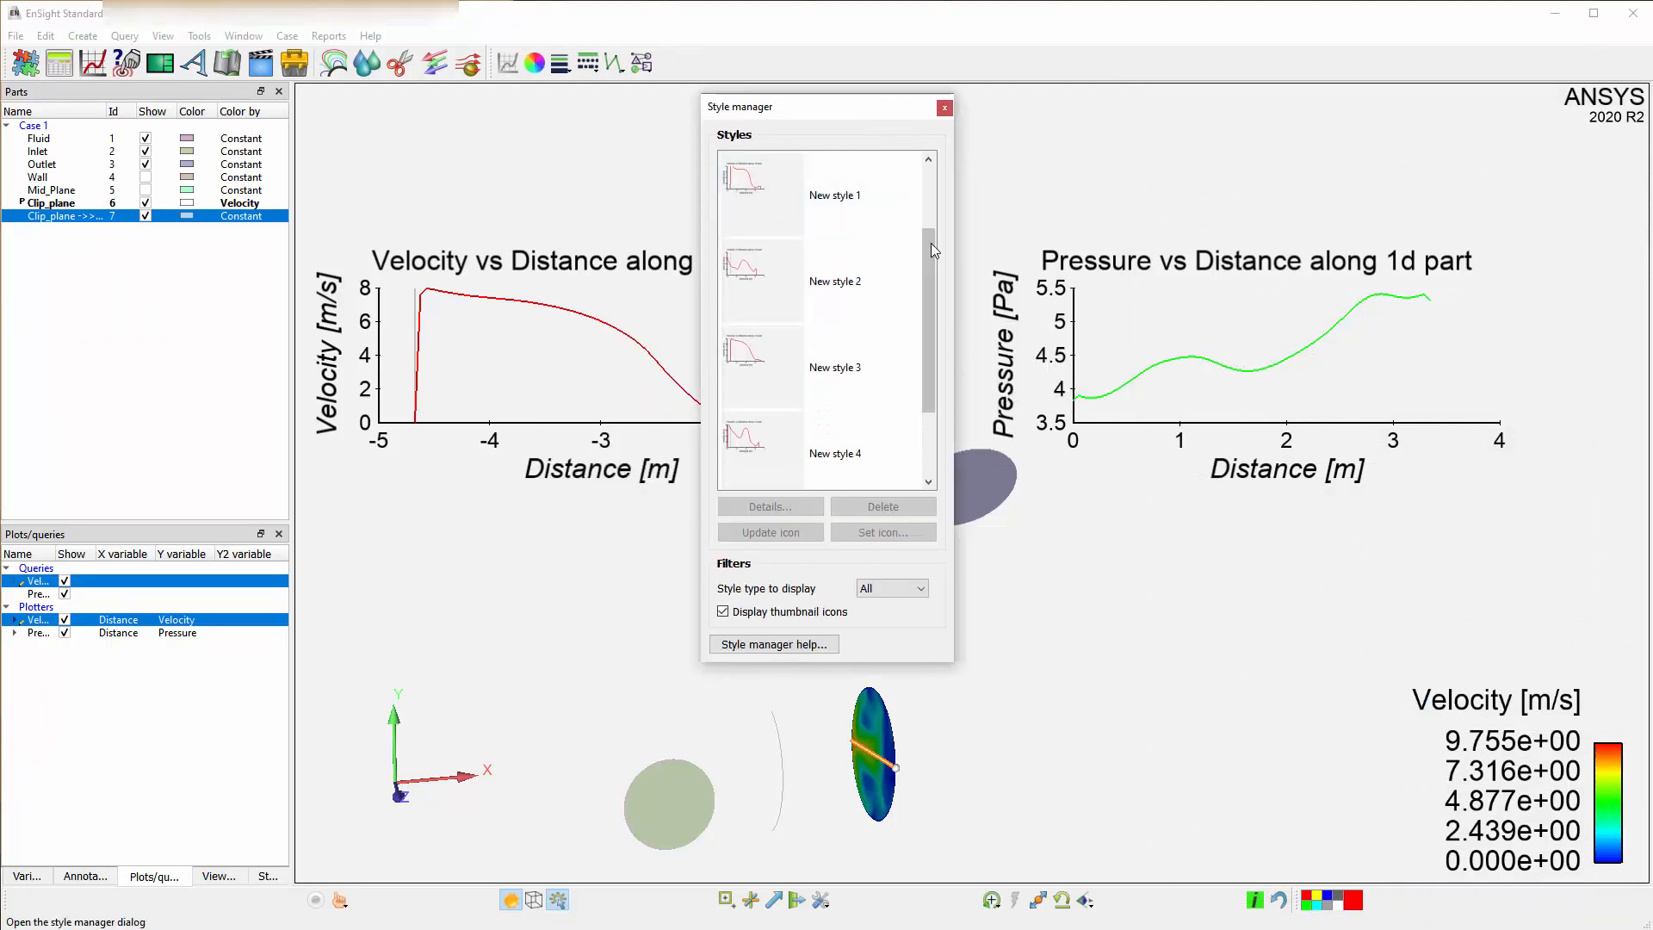
drag(931, 266, 931, 328)
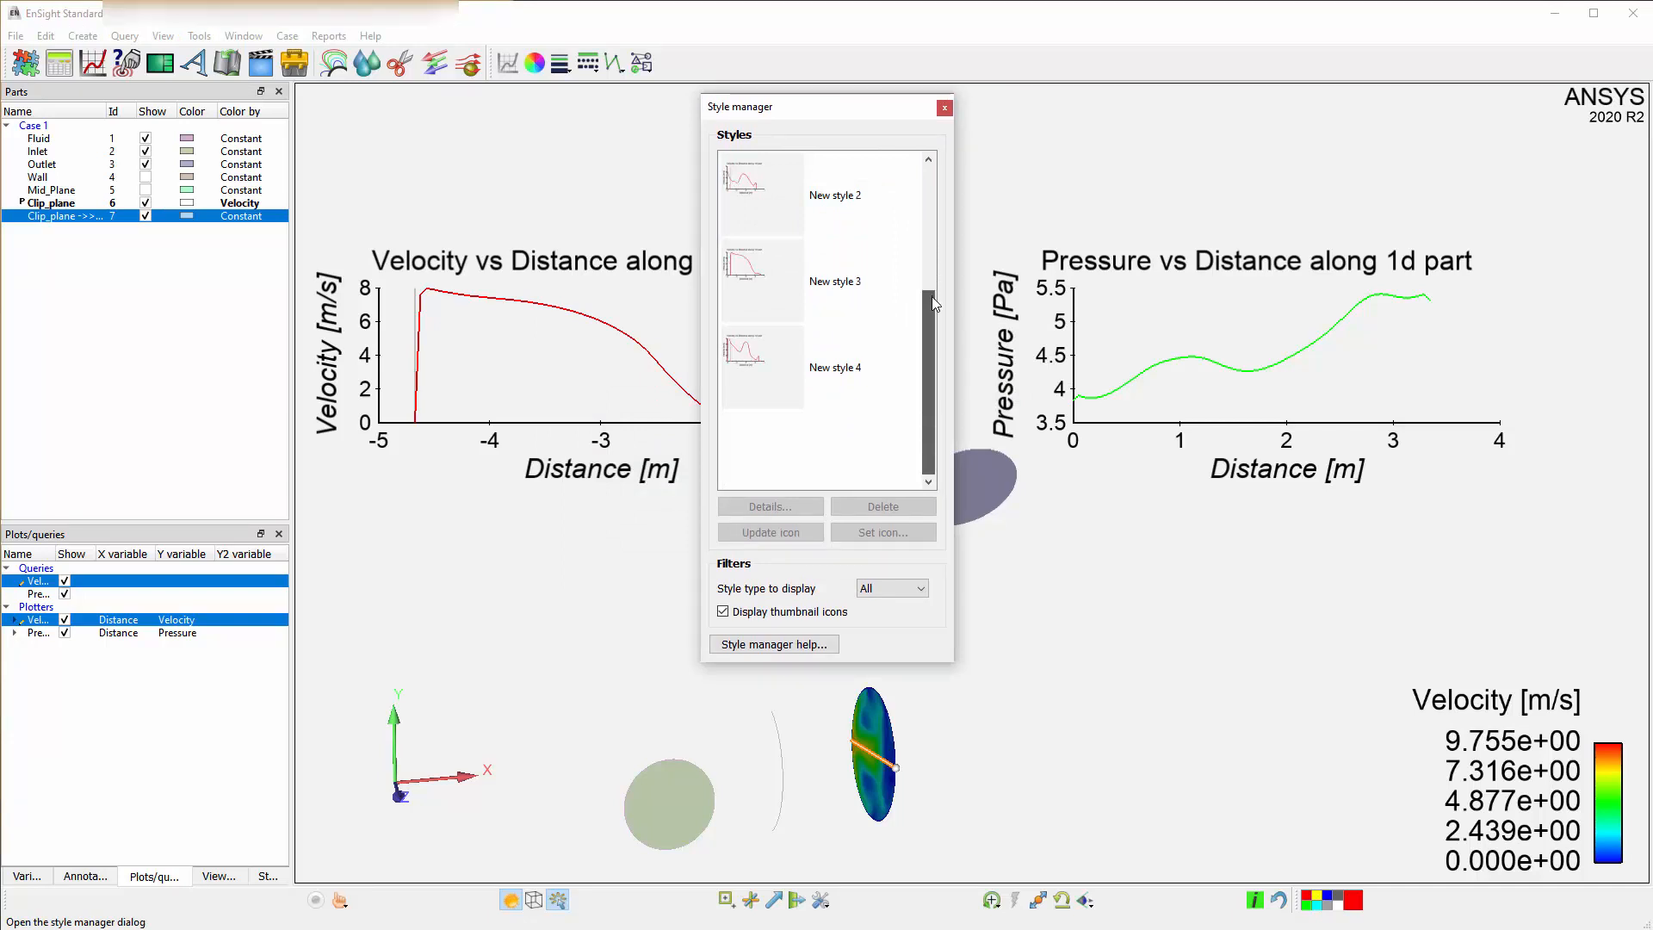
click(776, 367)
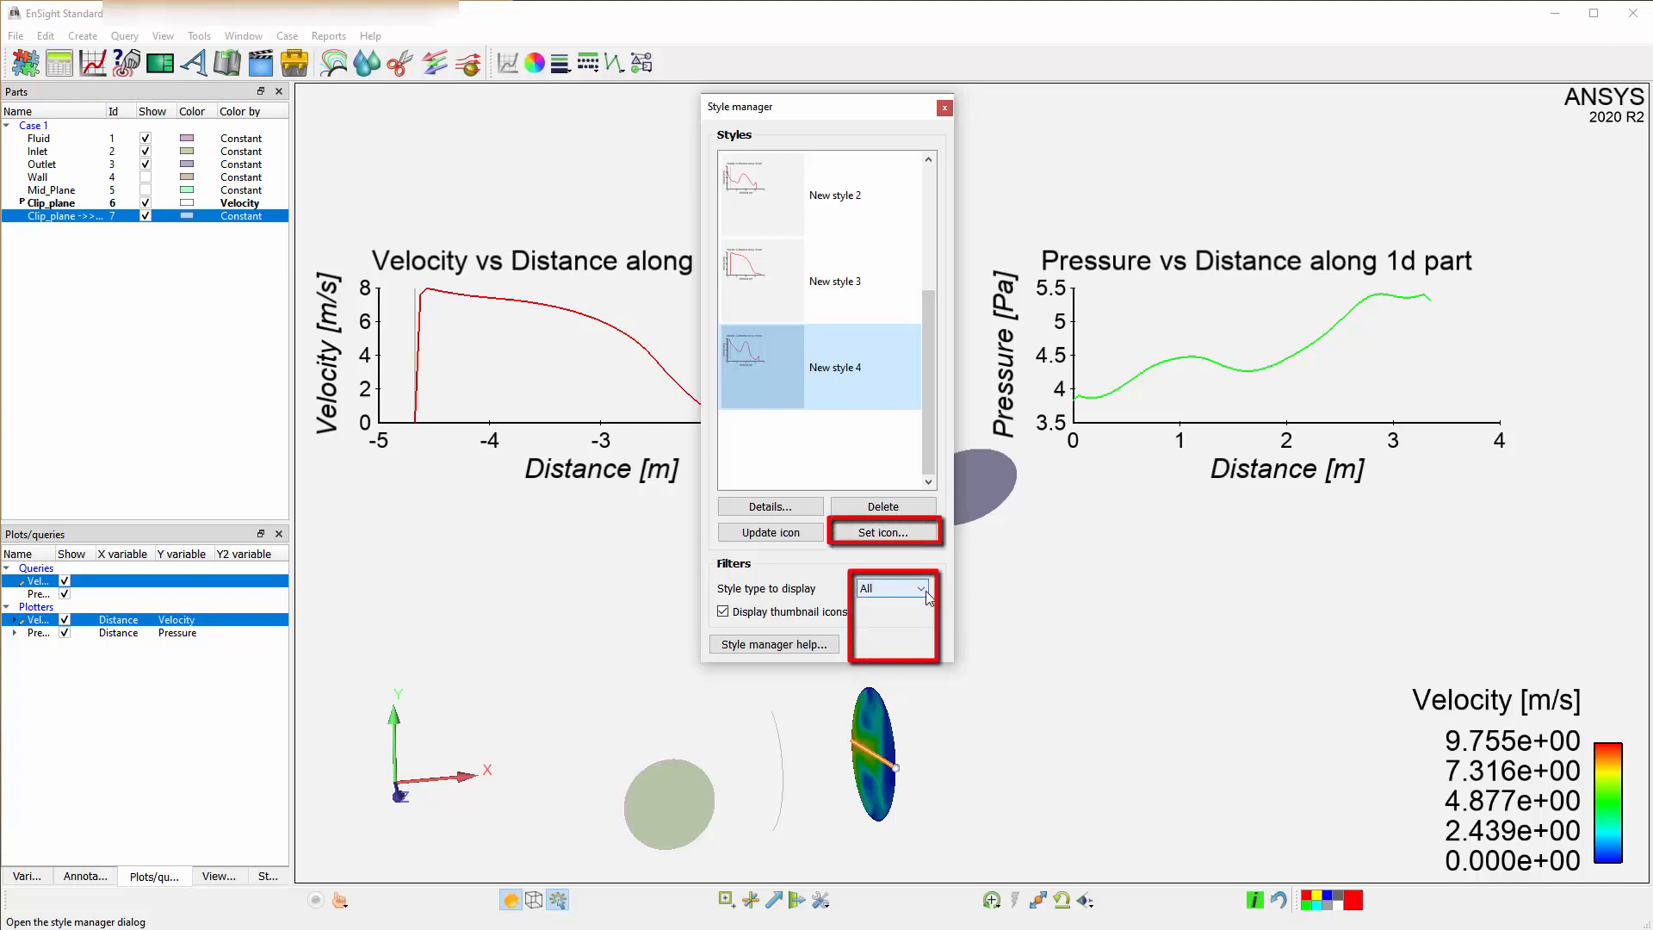
click(924, 590)
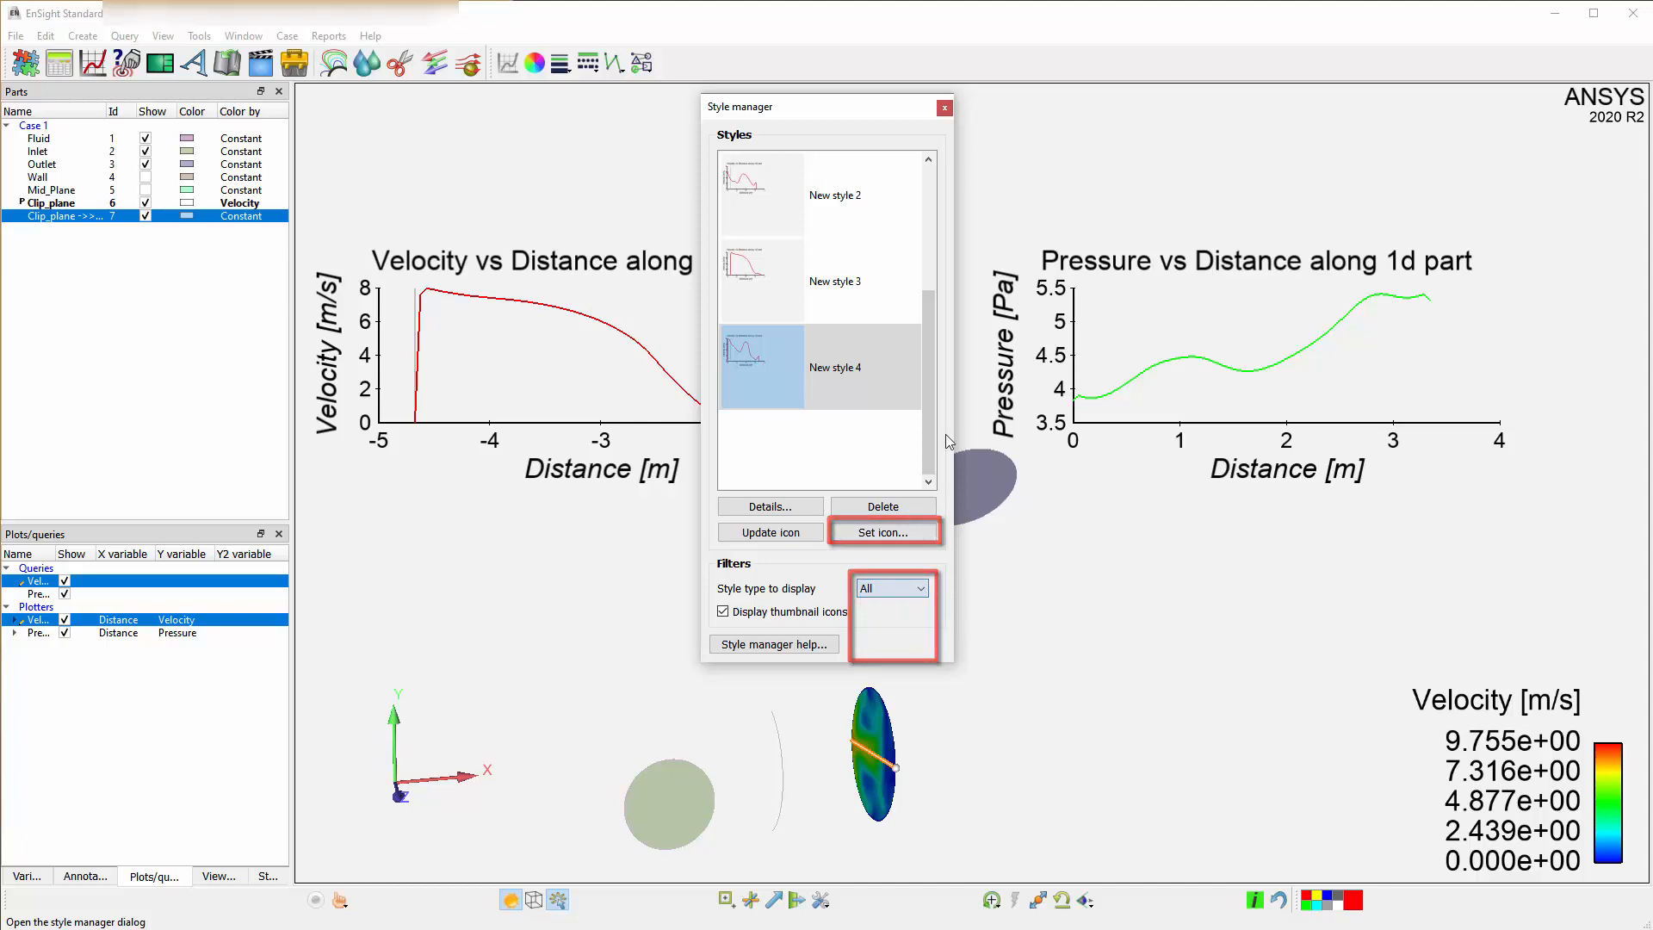
click(944, 107)
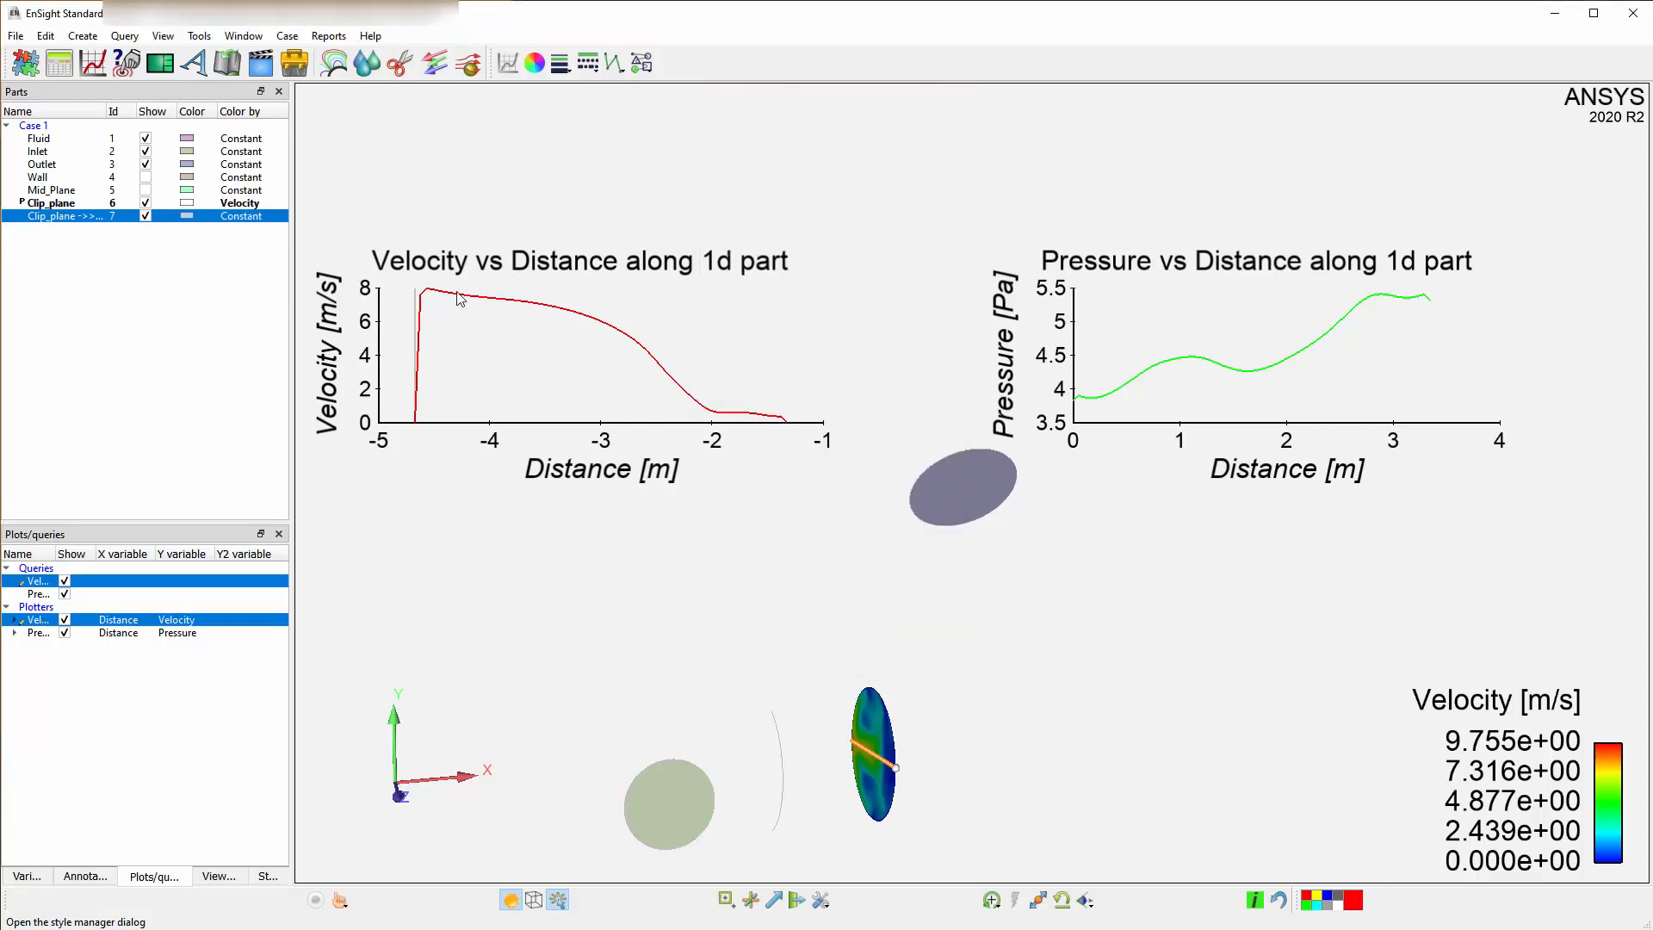
Copy the velocity curve's style and paste it onto the pressure curve.
right_click(458, 293)
mouse_move(526, 331)
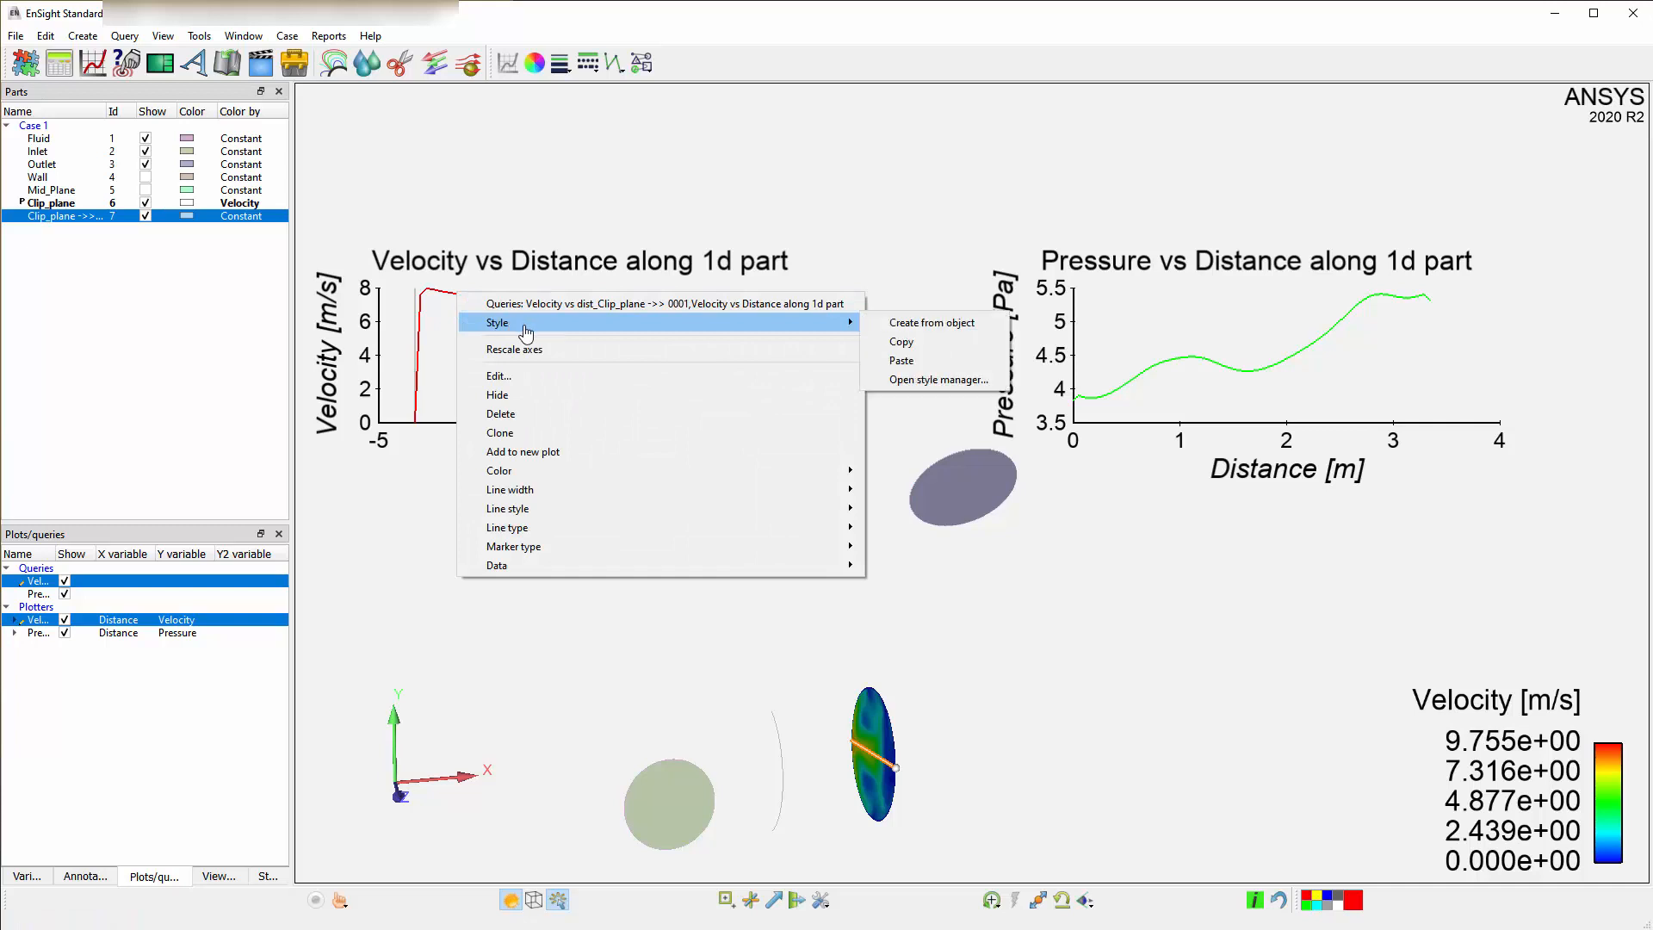
click(902, 343)
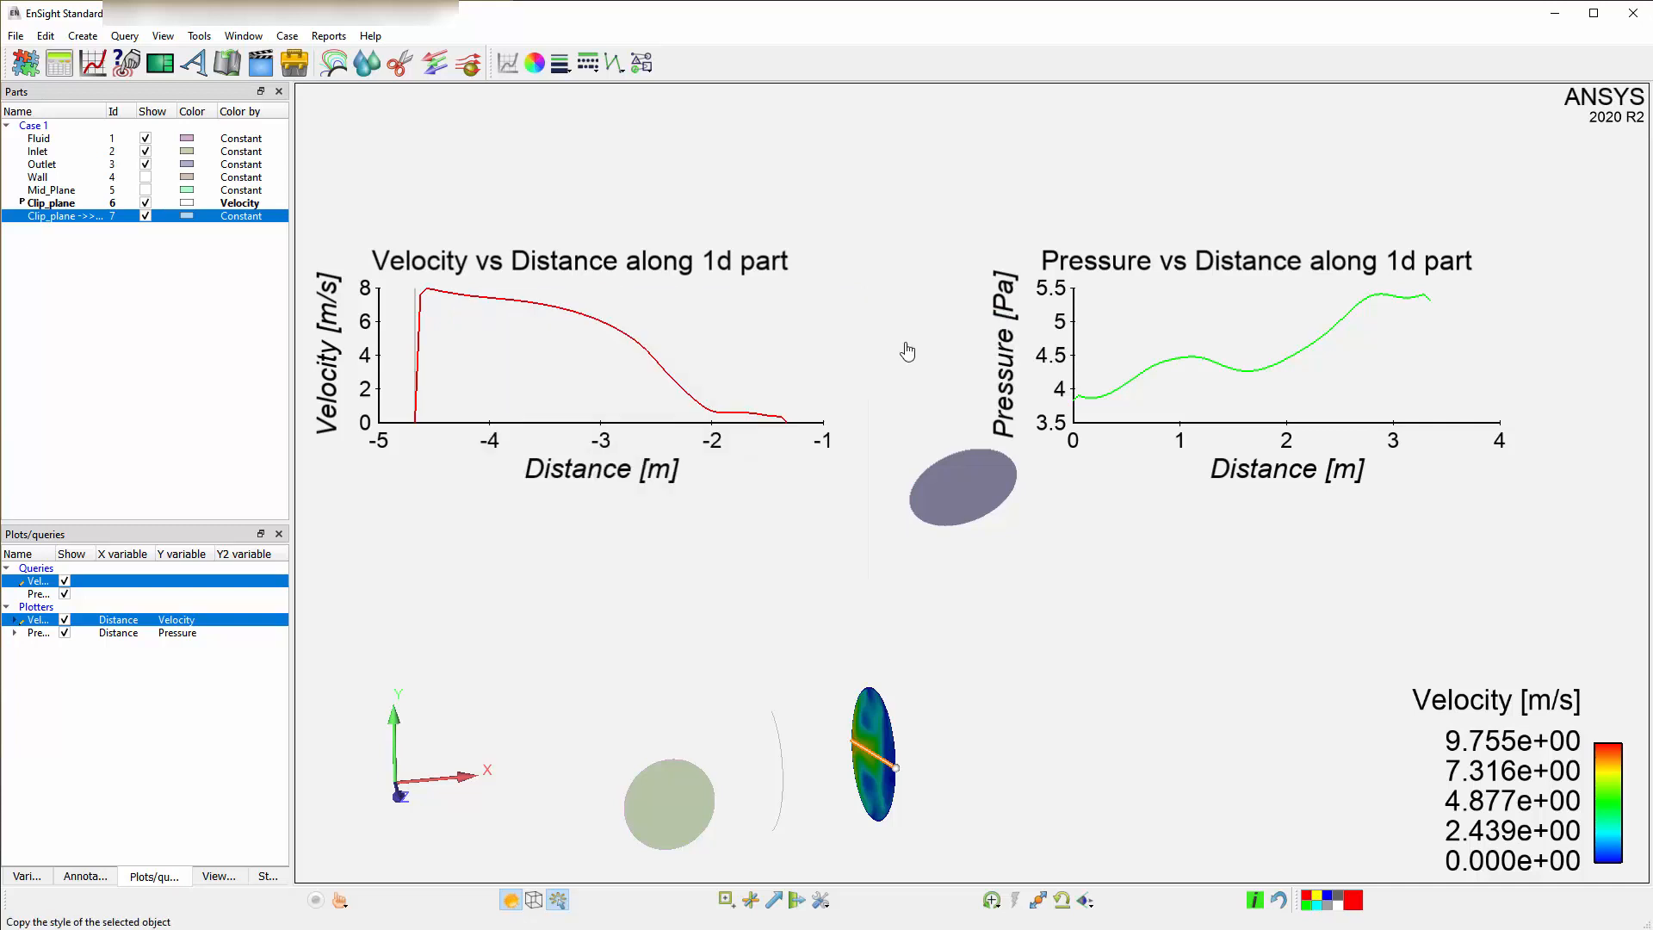
right_click(1082, 400)
mouse_move(1287, 440)
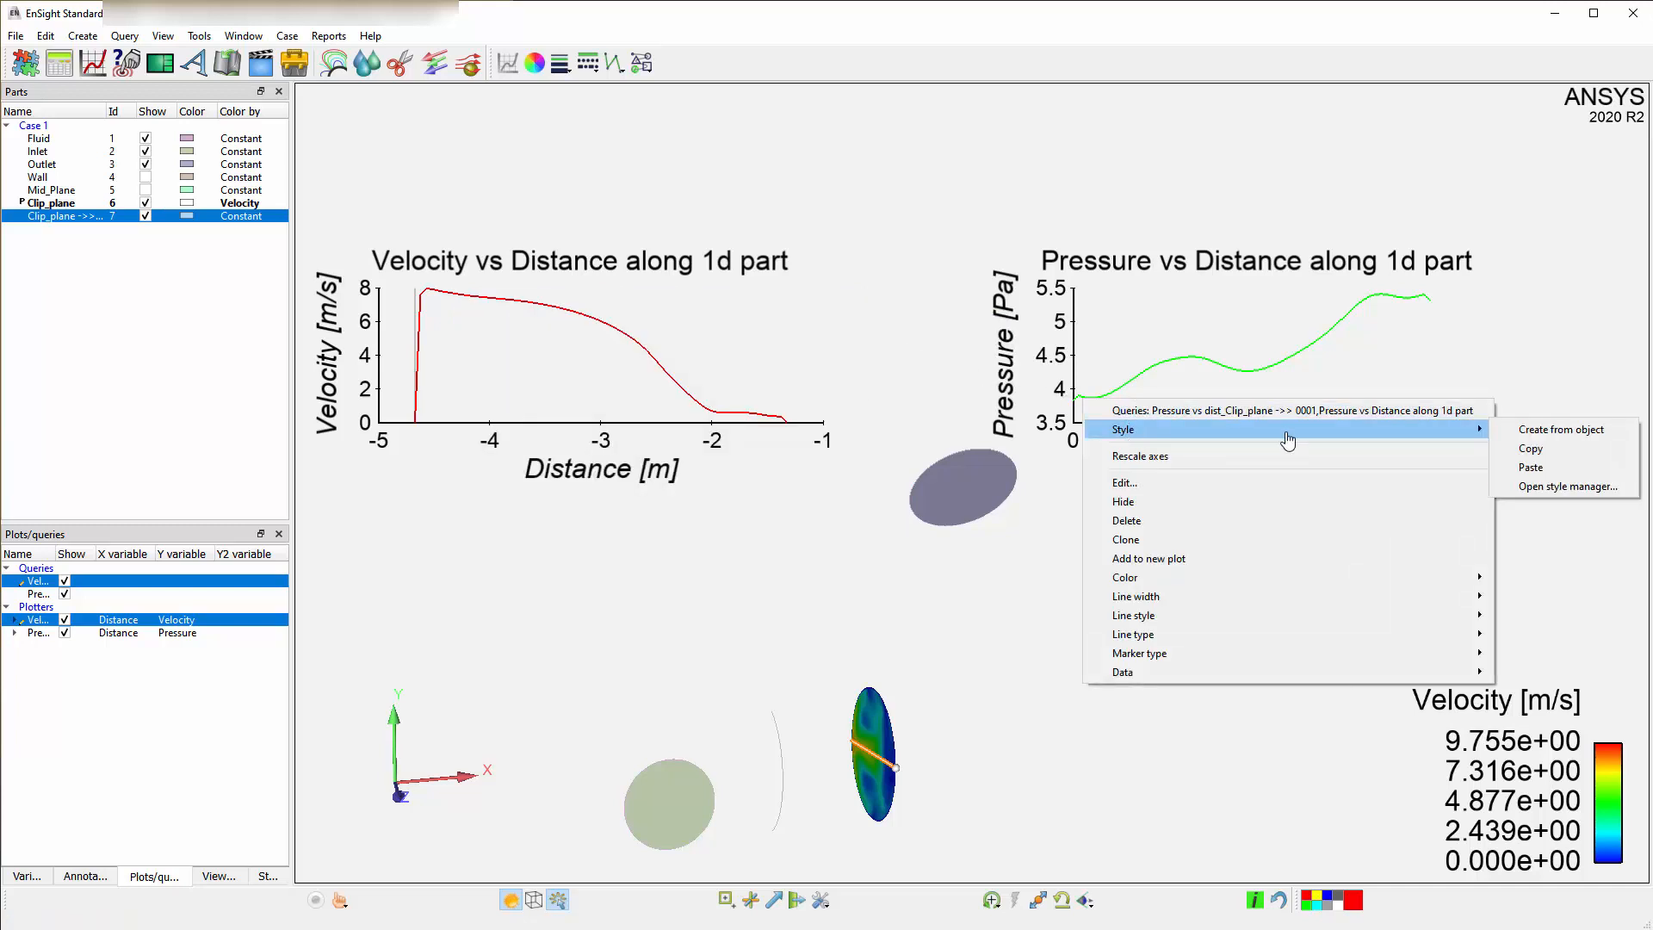
click(1583, 469)
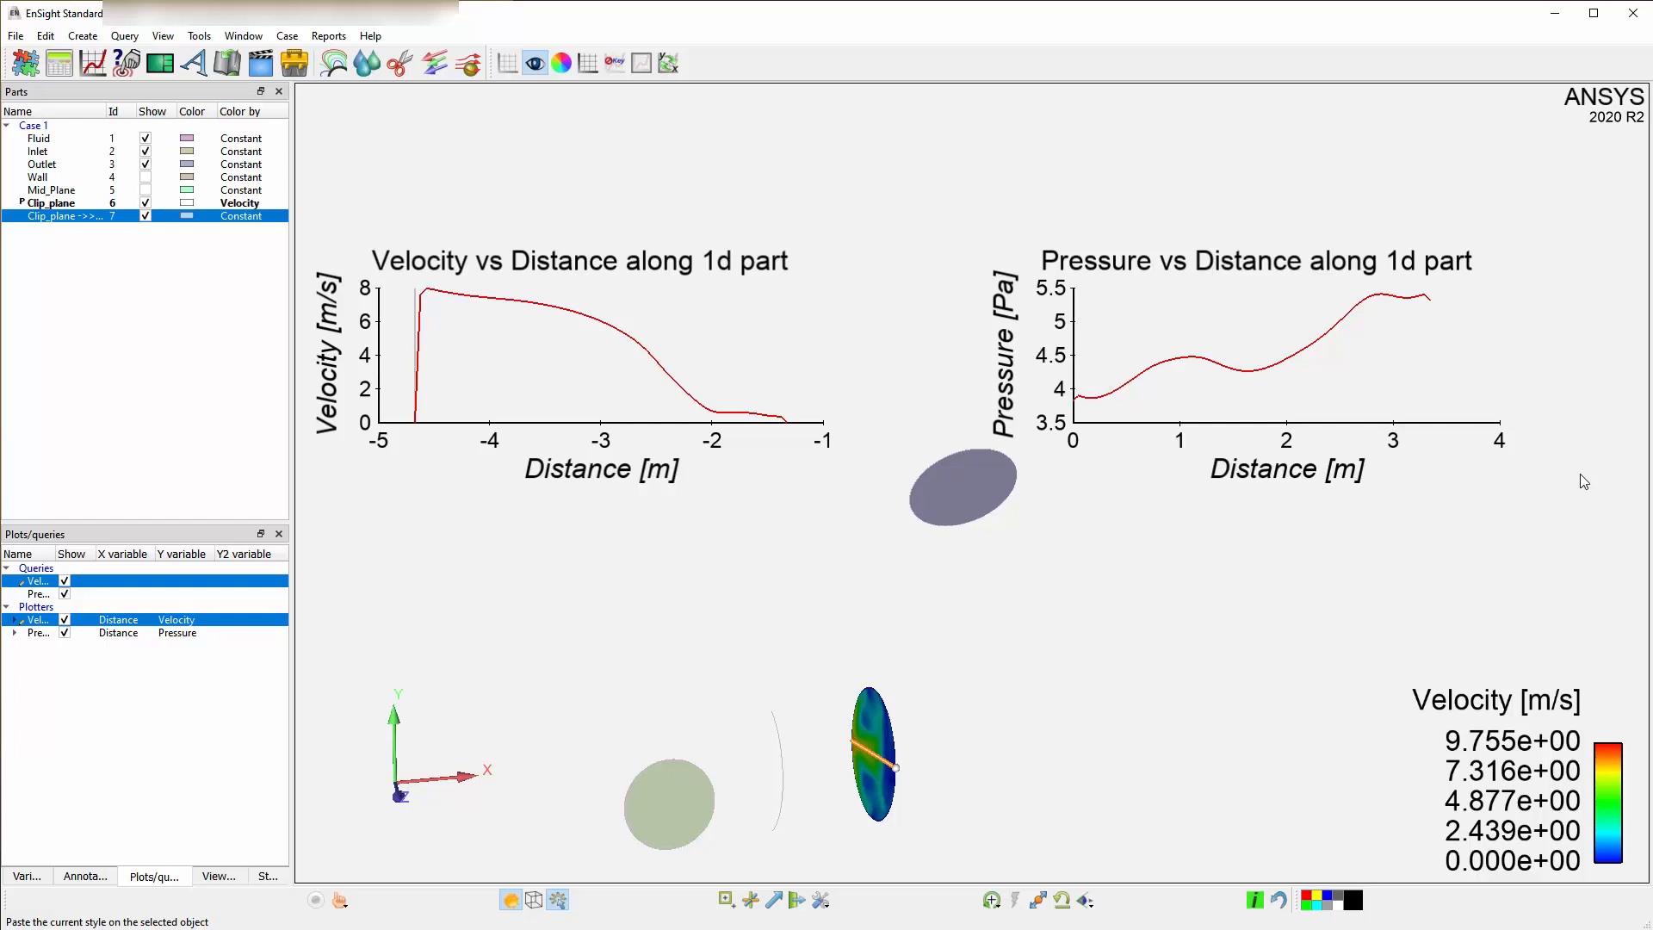
Try switching the velocity query's distance measure to Arc length, then set it back to Z from origin.
double_click(38, 582)
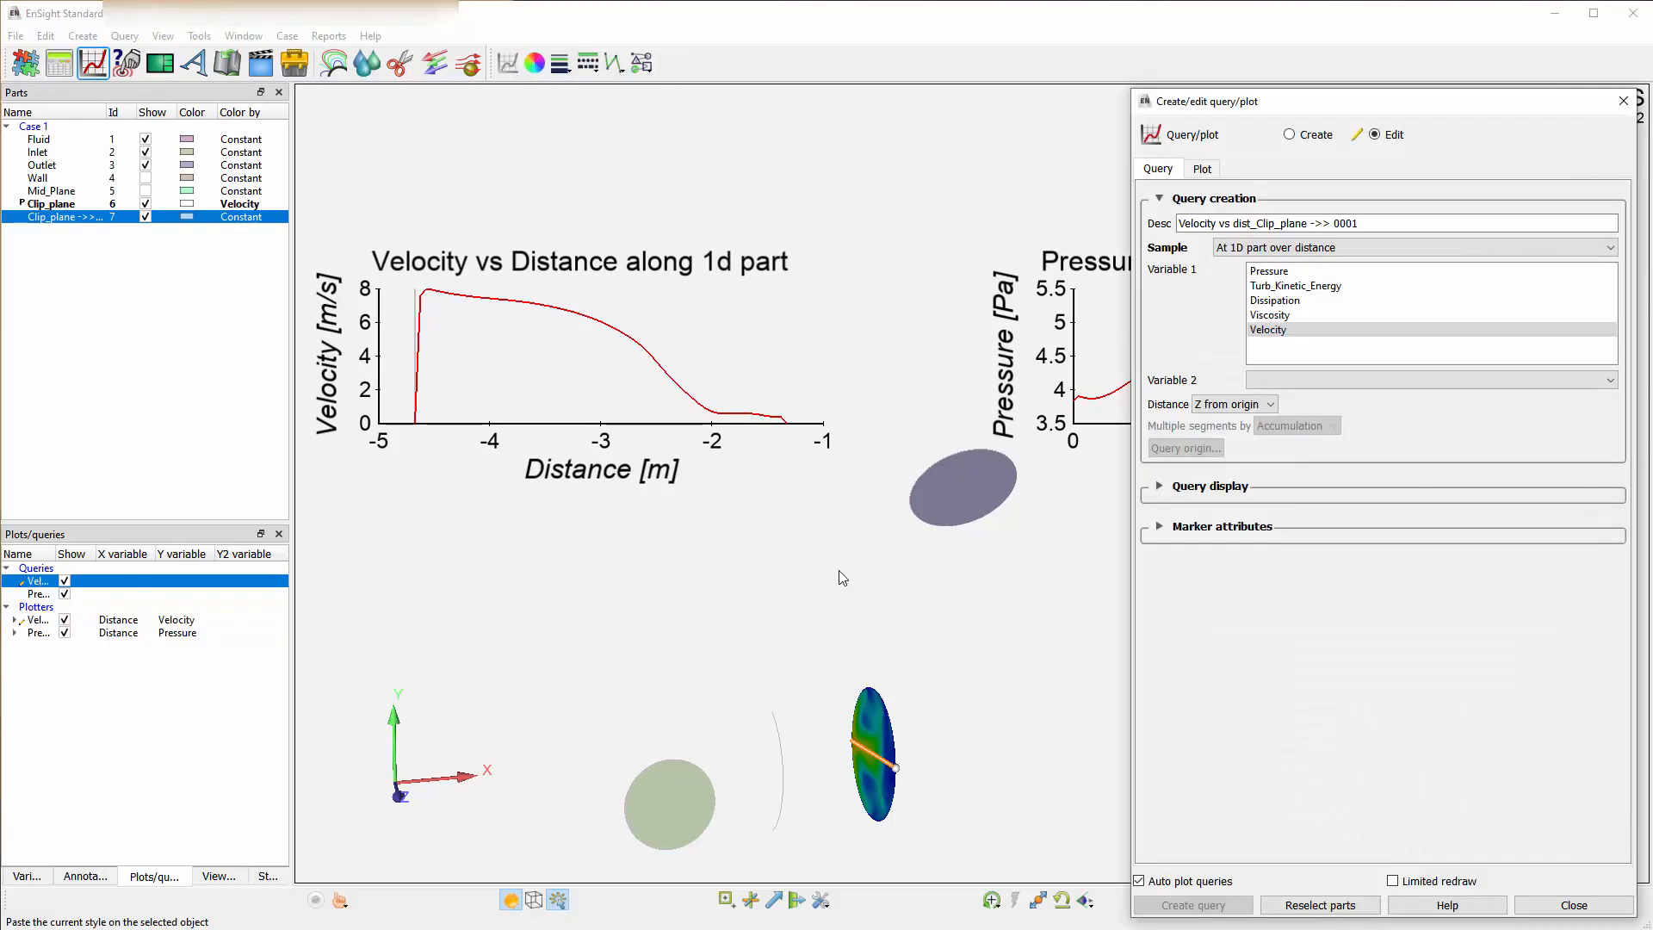
click(1240, 403)
click(1245, 428)
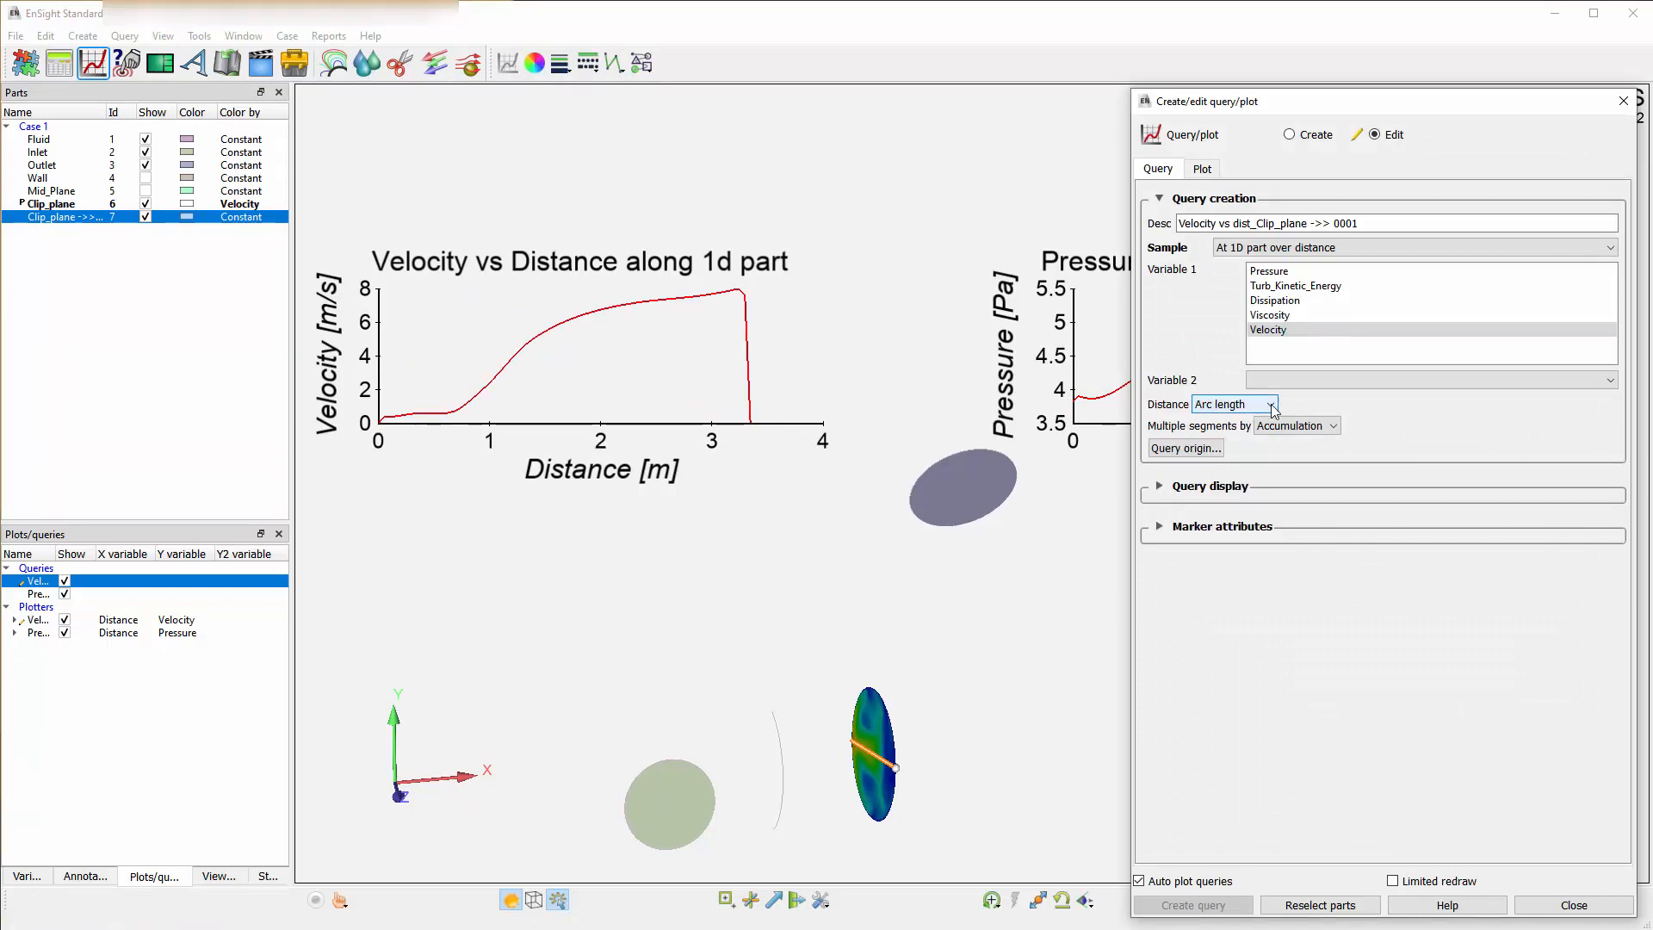
click(1272, 404)
click(1256, 519)
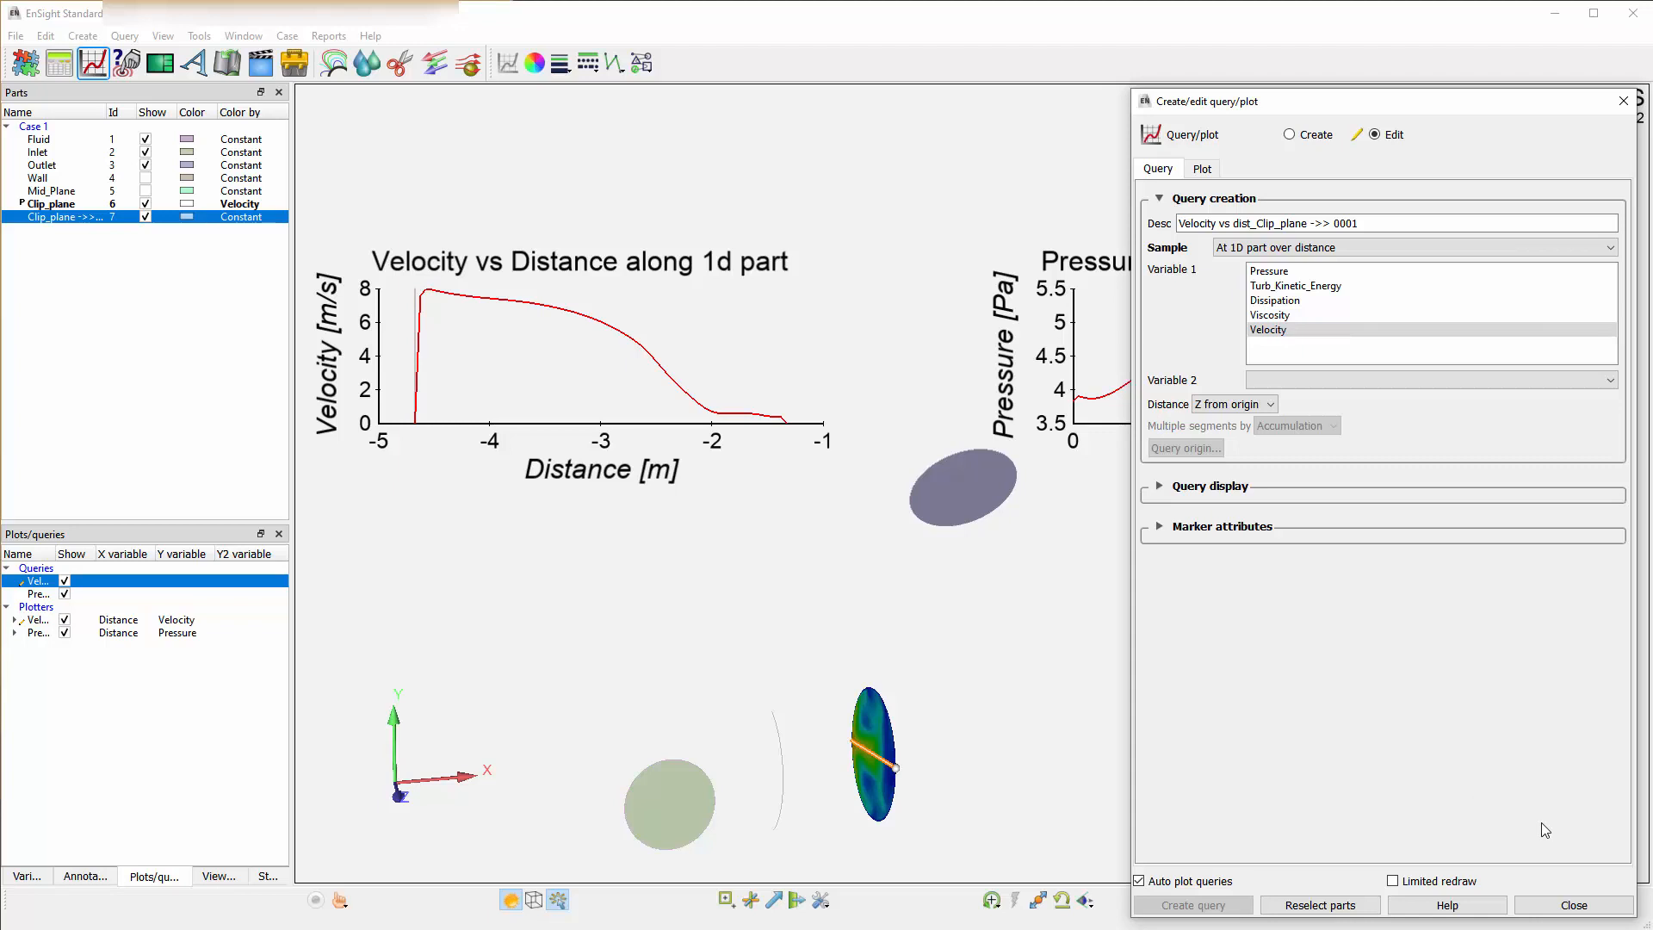
click(1574, 905)
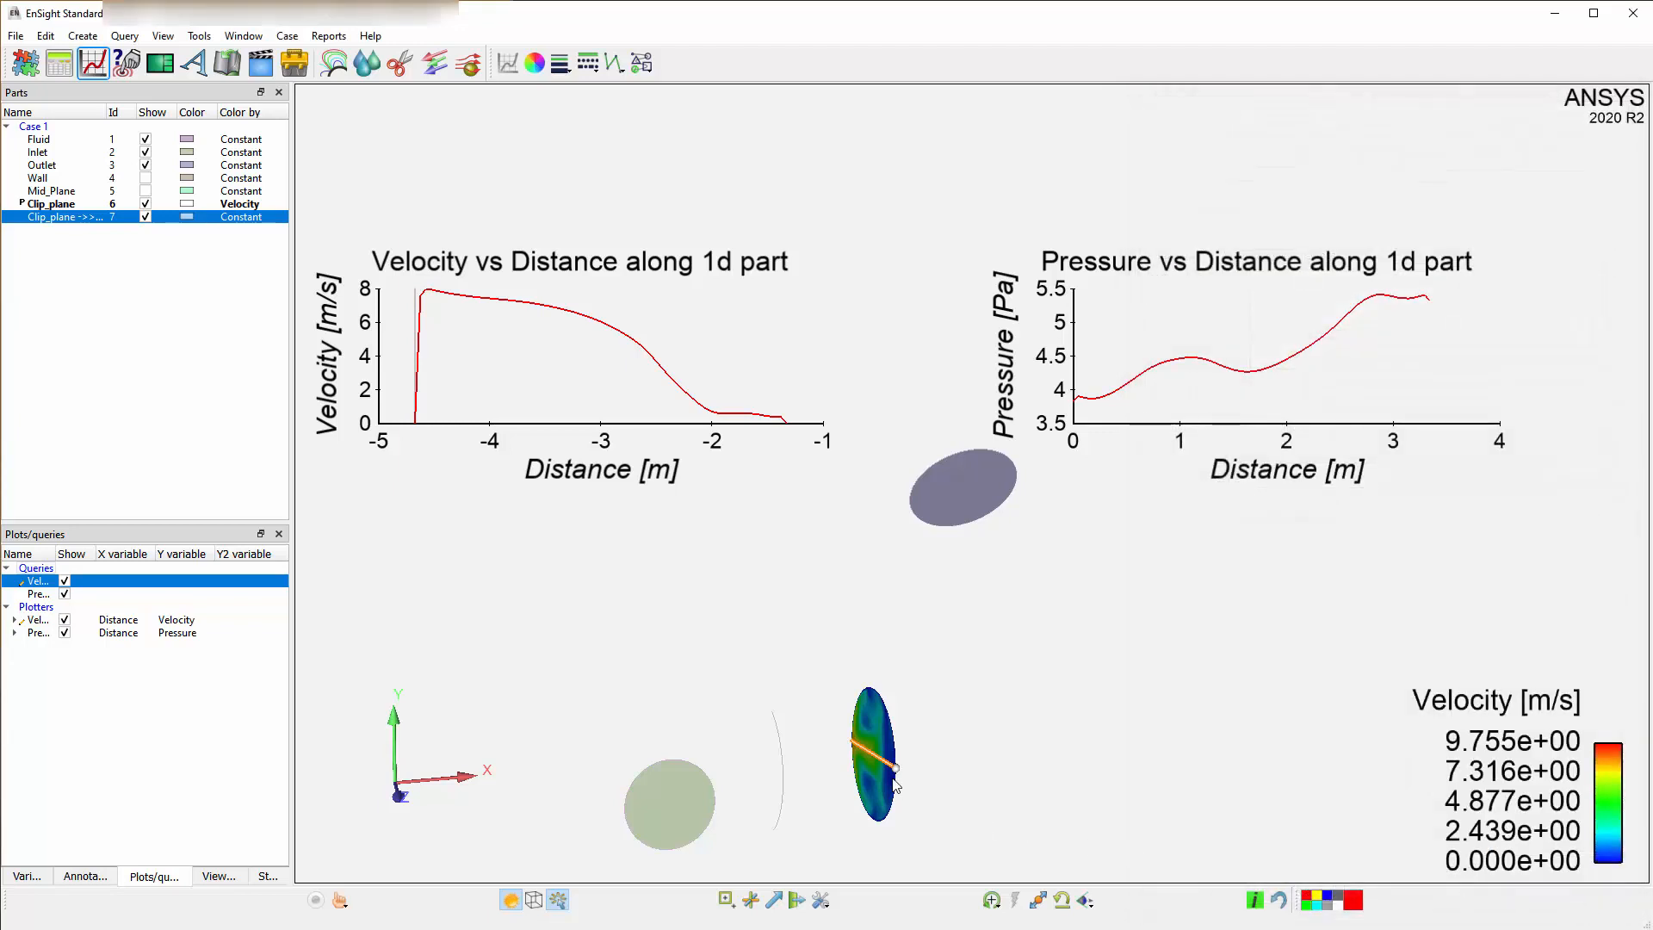
Drag the clip tool across the fluid domain to update the plots, then return it to its original place.
drag(871, 760, 1176, 697)
click(871, 728)
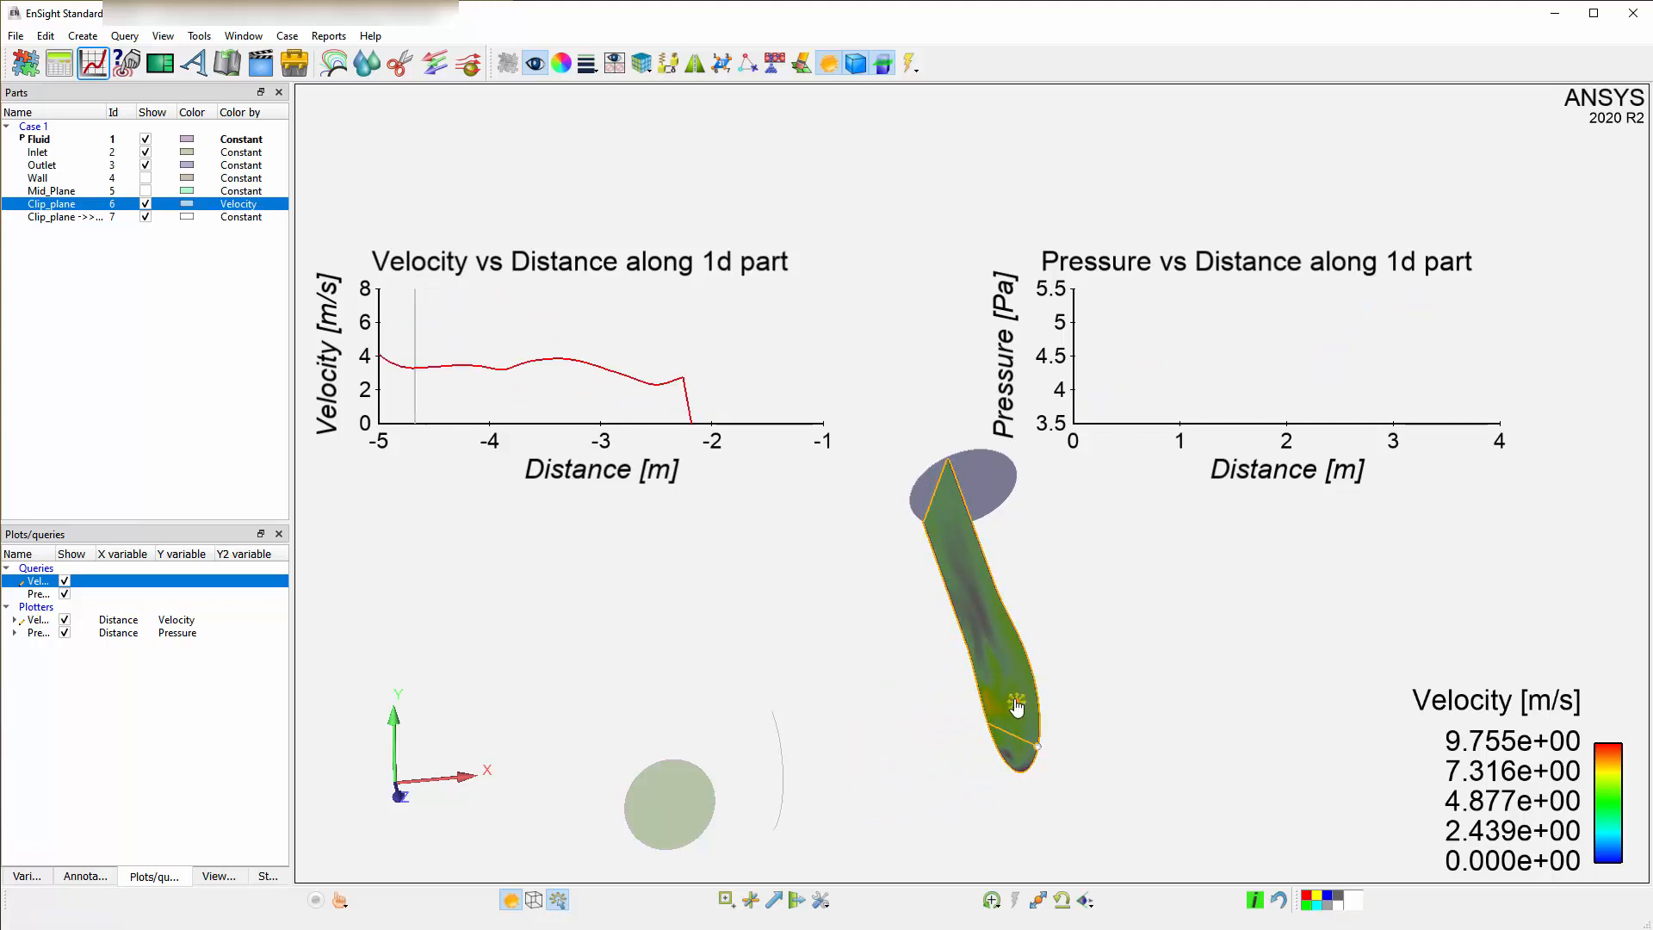
drag(1017, 704, 765, 780)
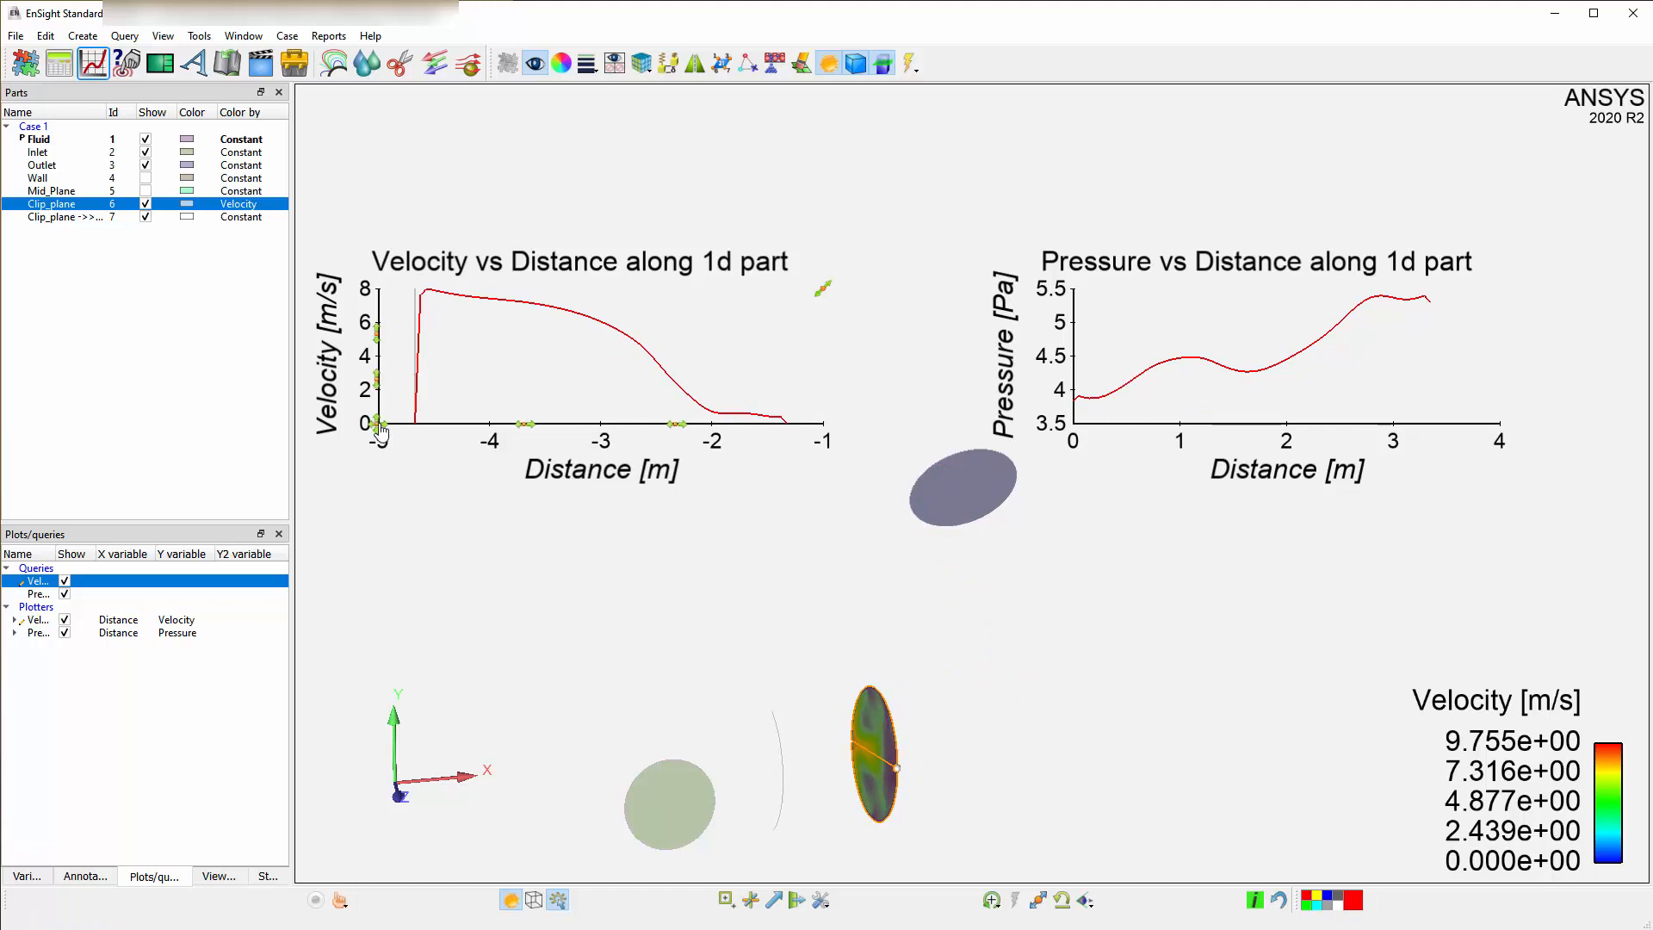
Examine the velocity plotter's save and plot query options.
right_click(379, 429)
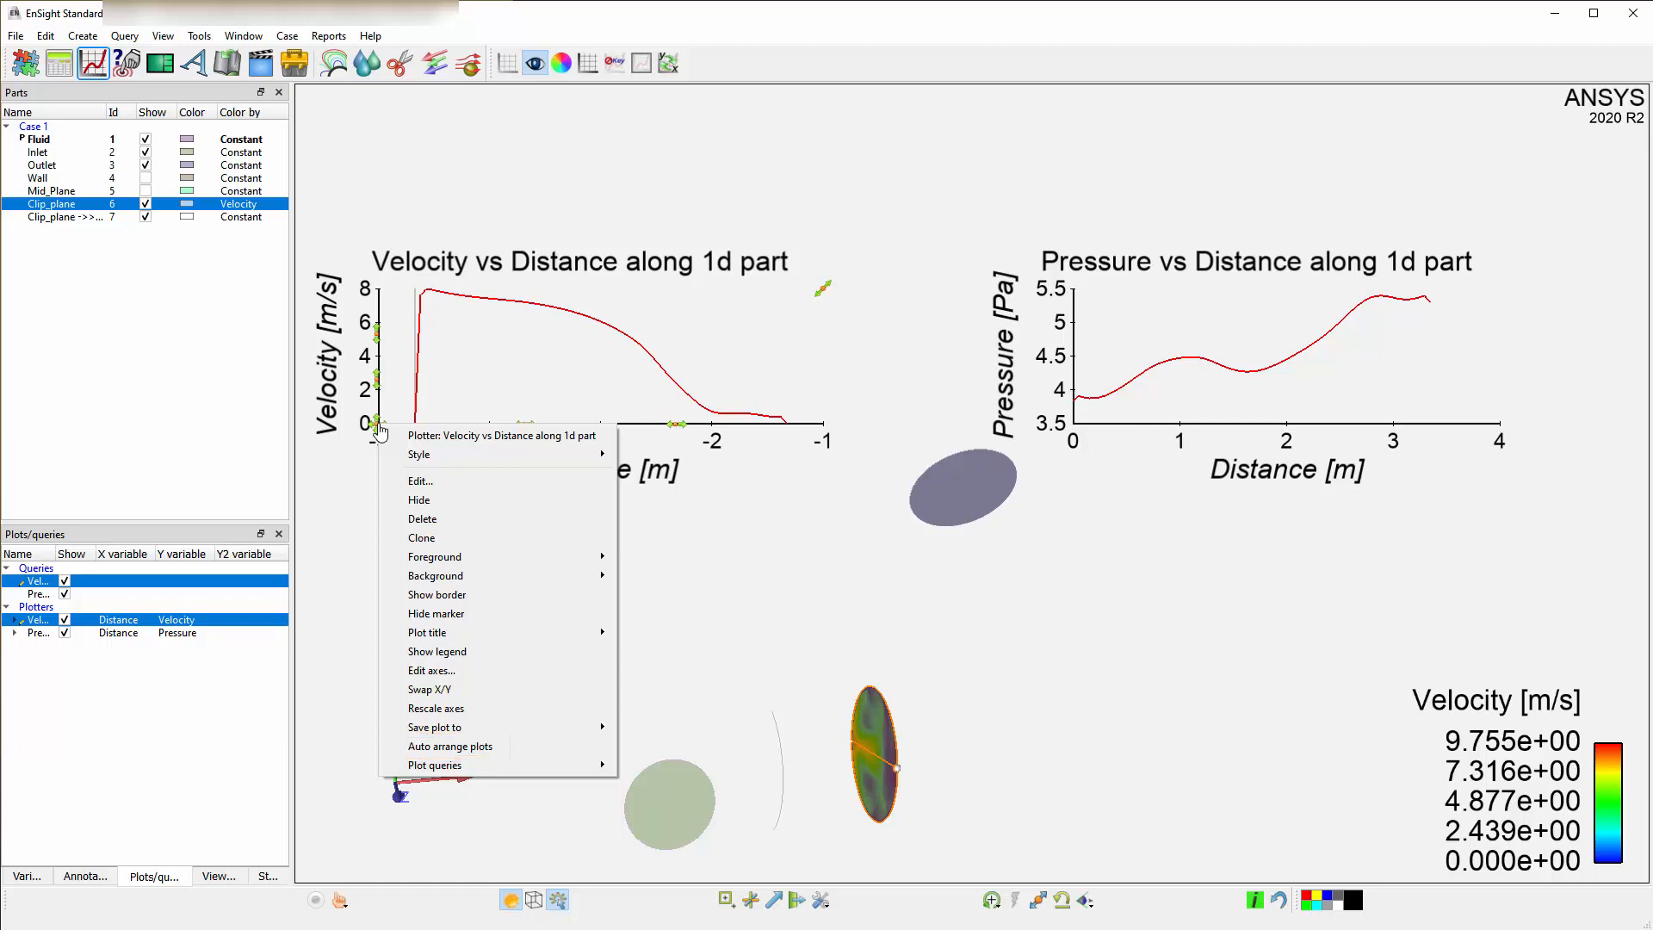
mouse_move(586, 740)
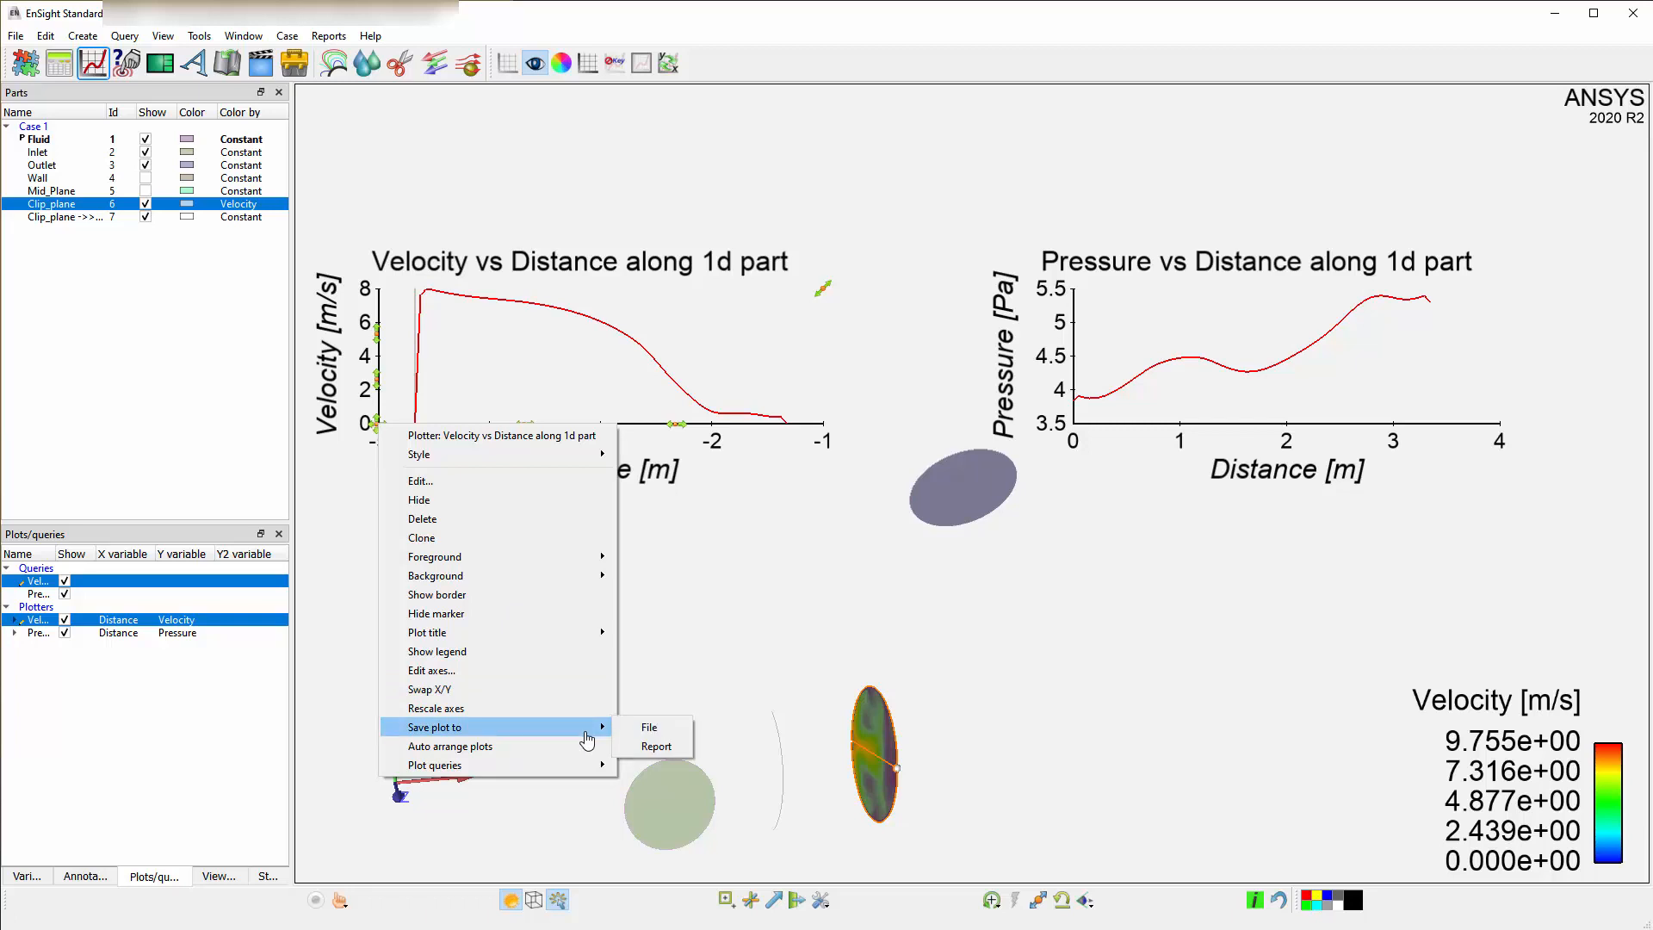
mouse_move(581, 775)
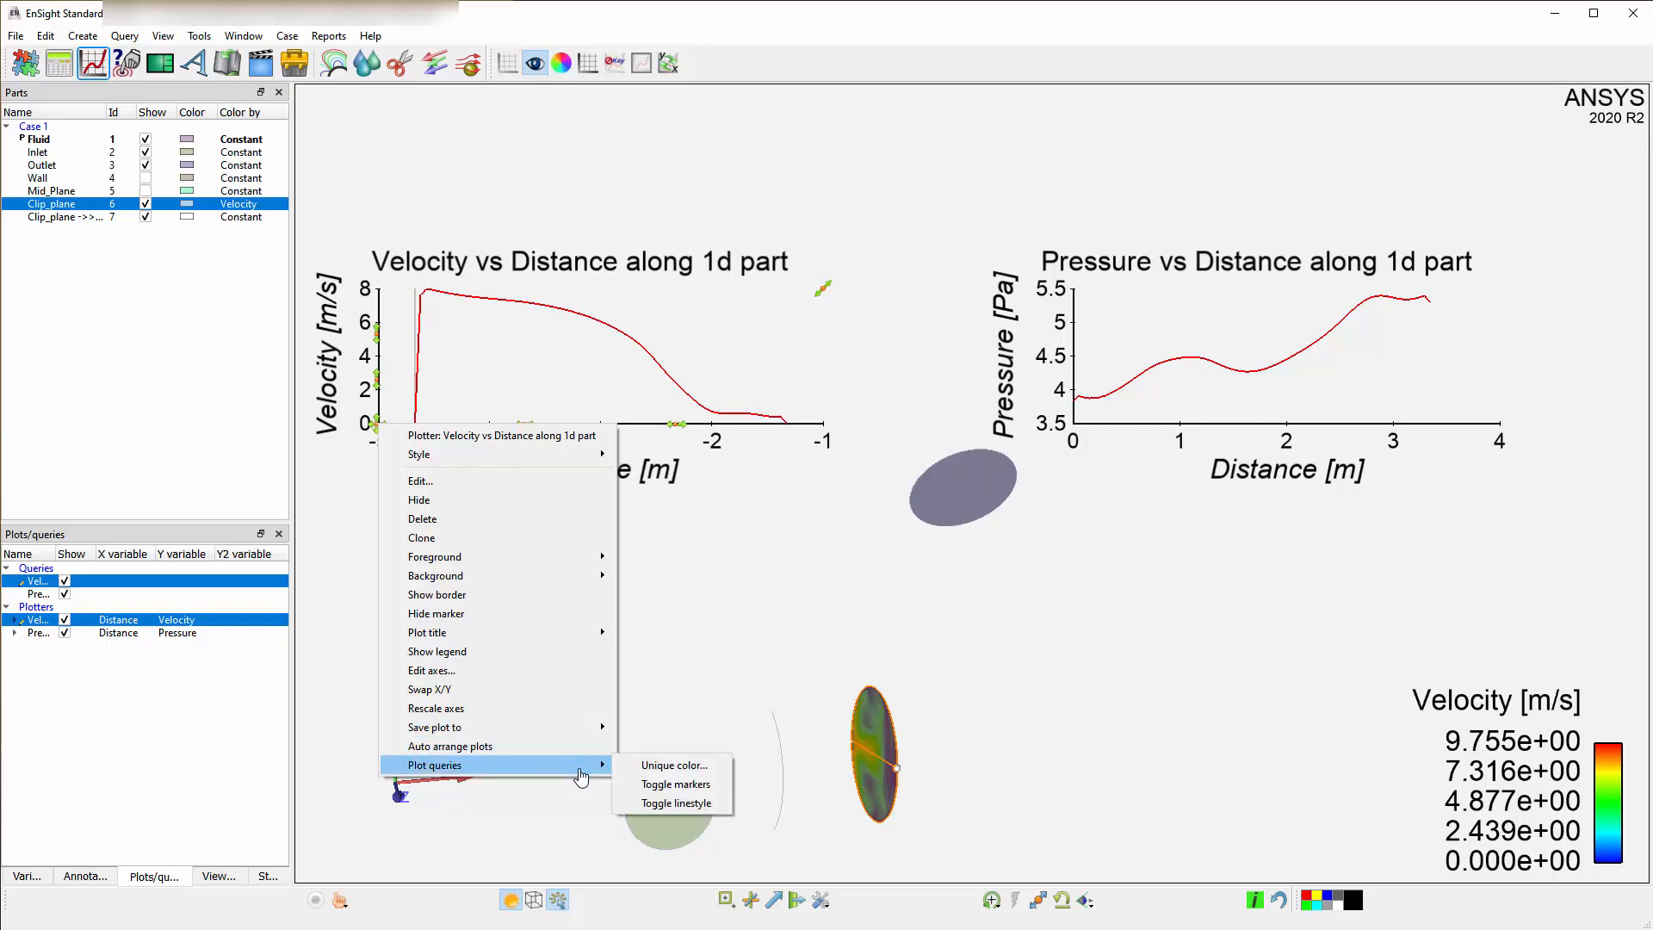
click(598, 324)
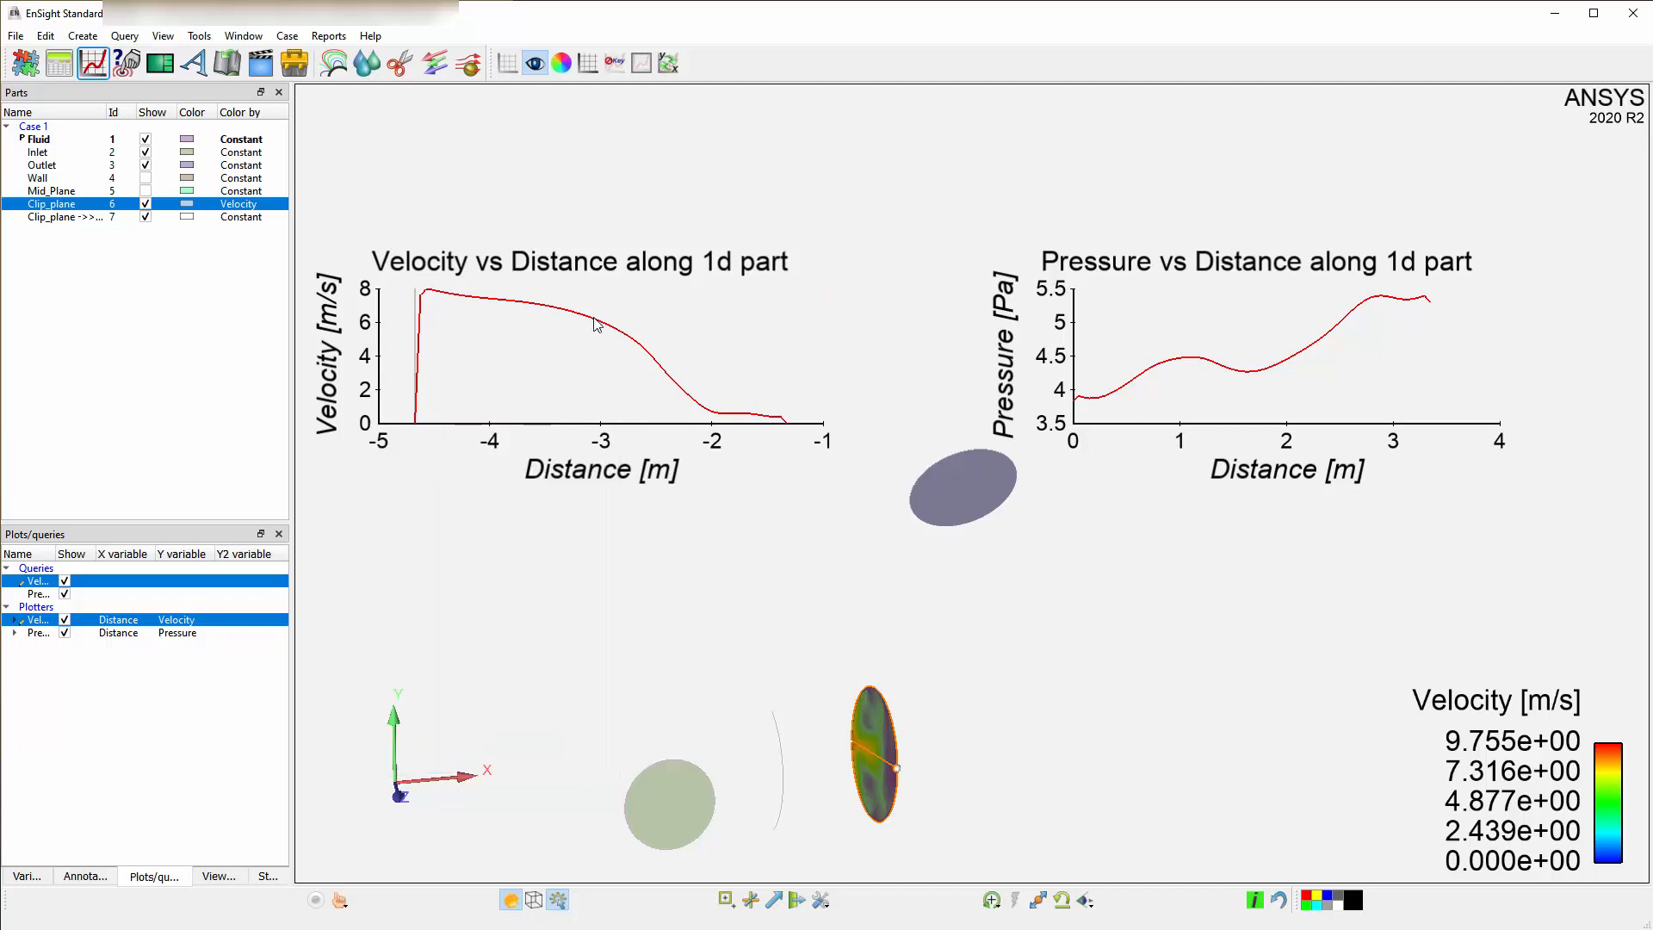
Copy the velocity curve's data to the clipboard.
right_click(598, 324)
mouse_move(790, 594)
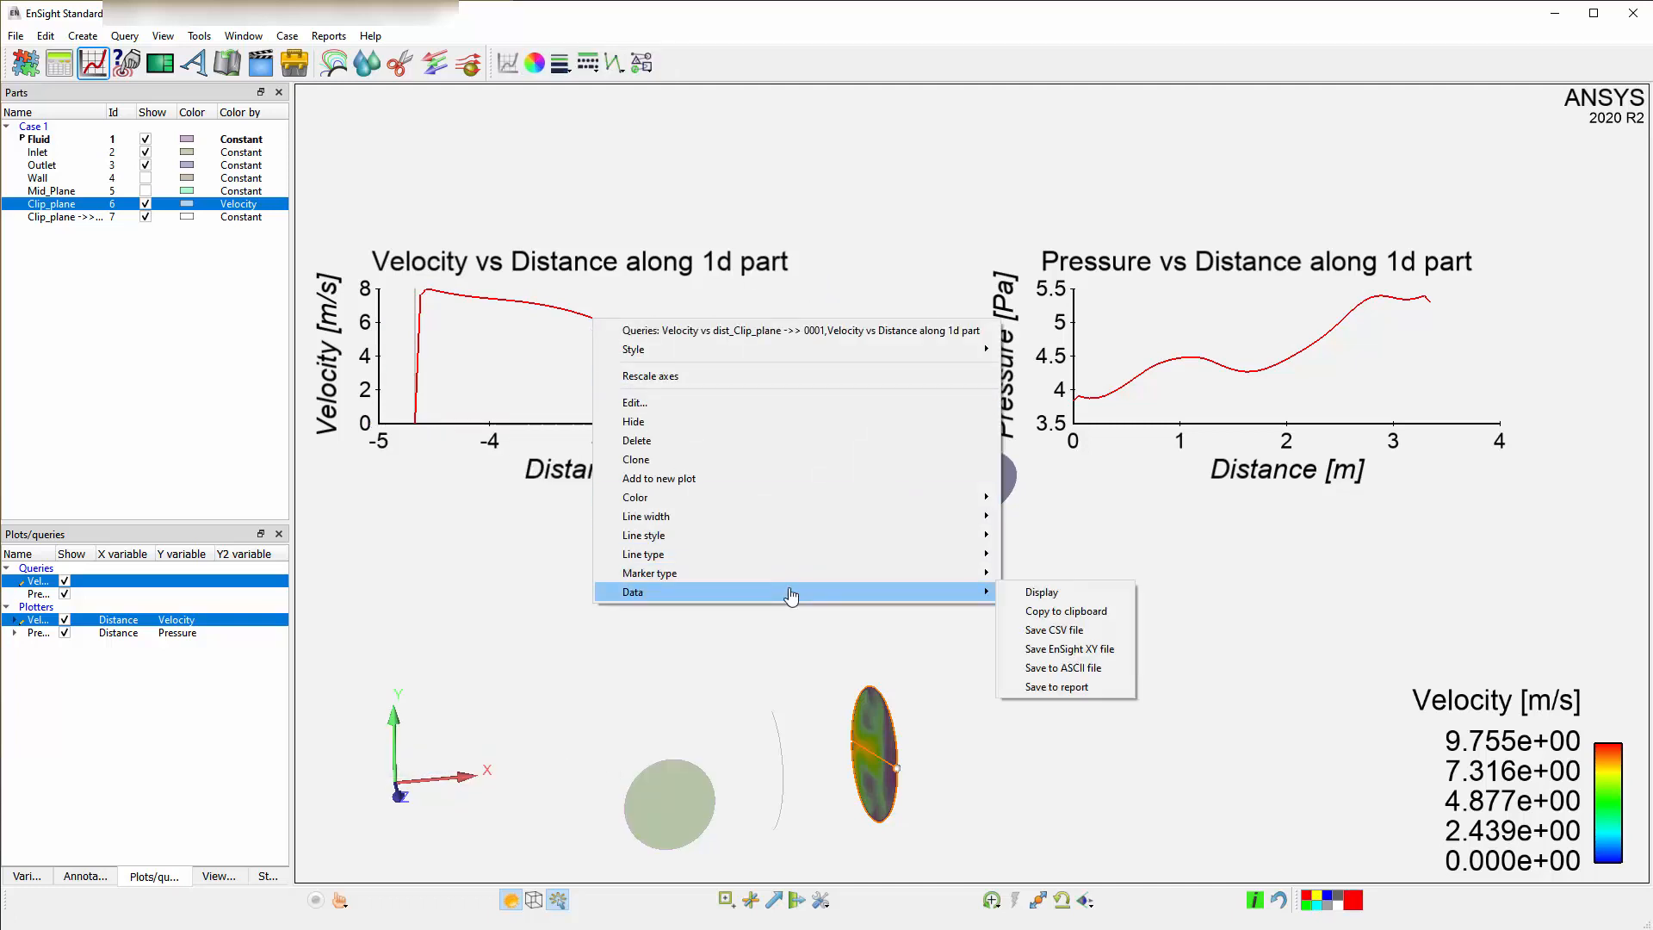
click(1123, 612)
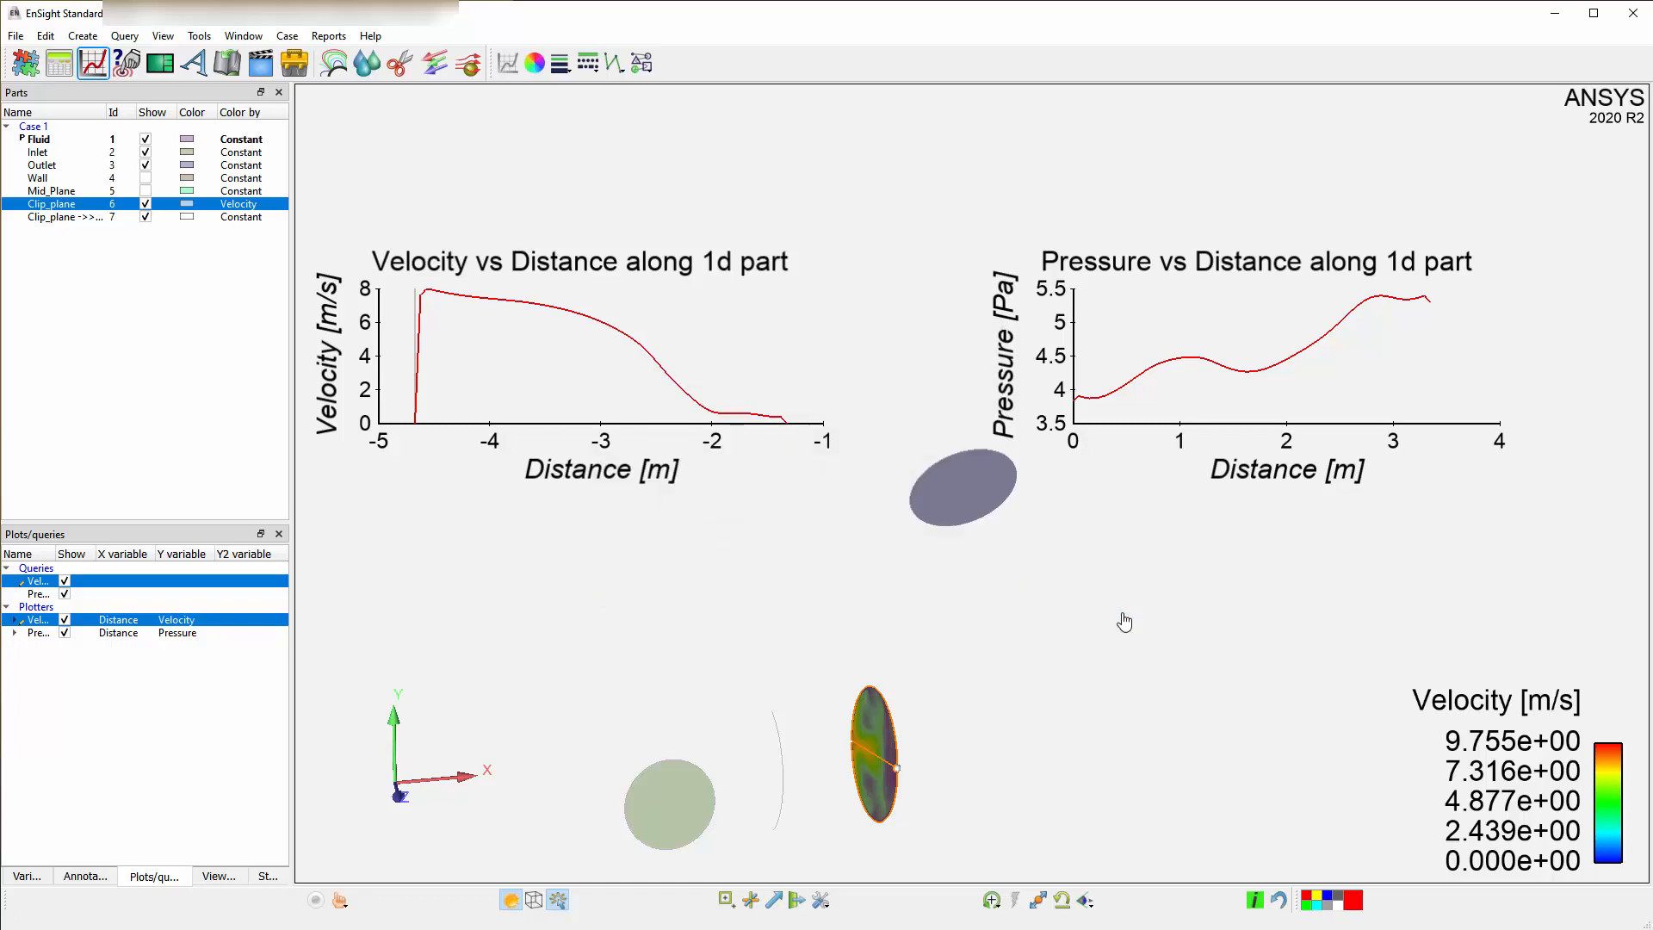
Switch to Excel, paste the Distance and Velocity data into the sheet, and return to EnSight.
click(462, 928)
key(ctrl+v)
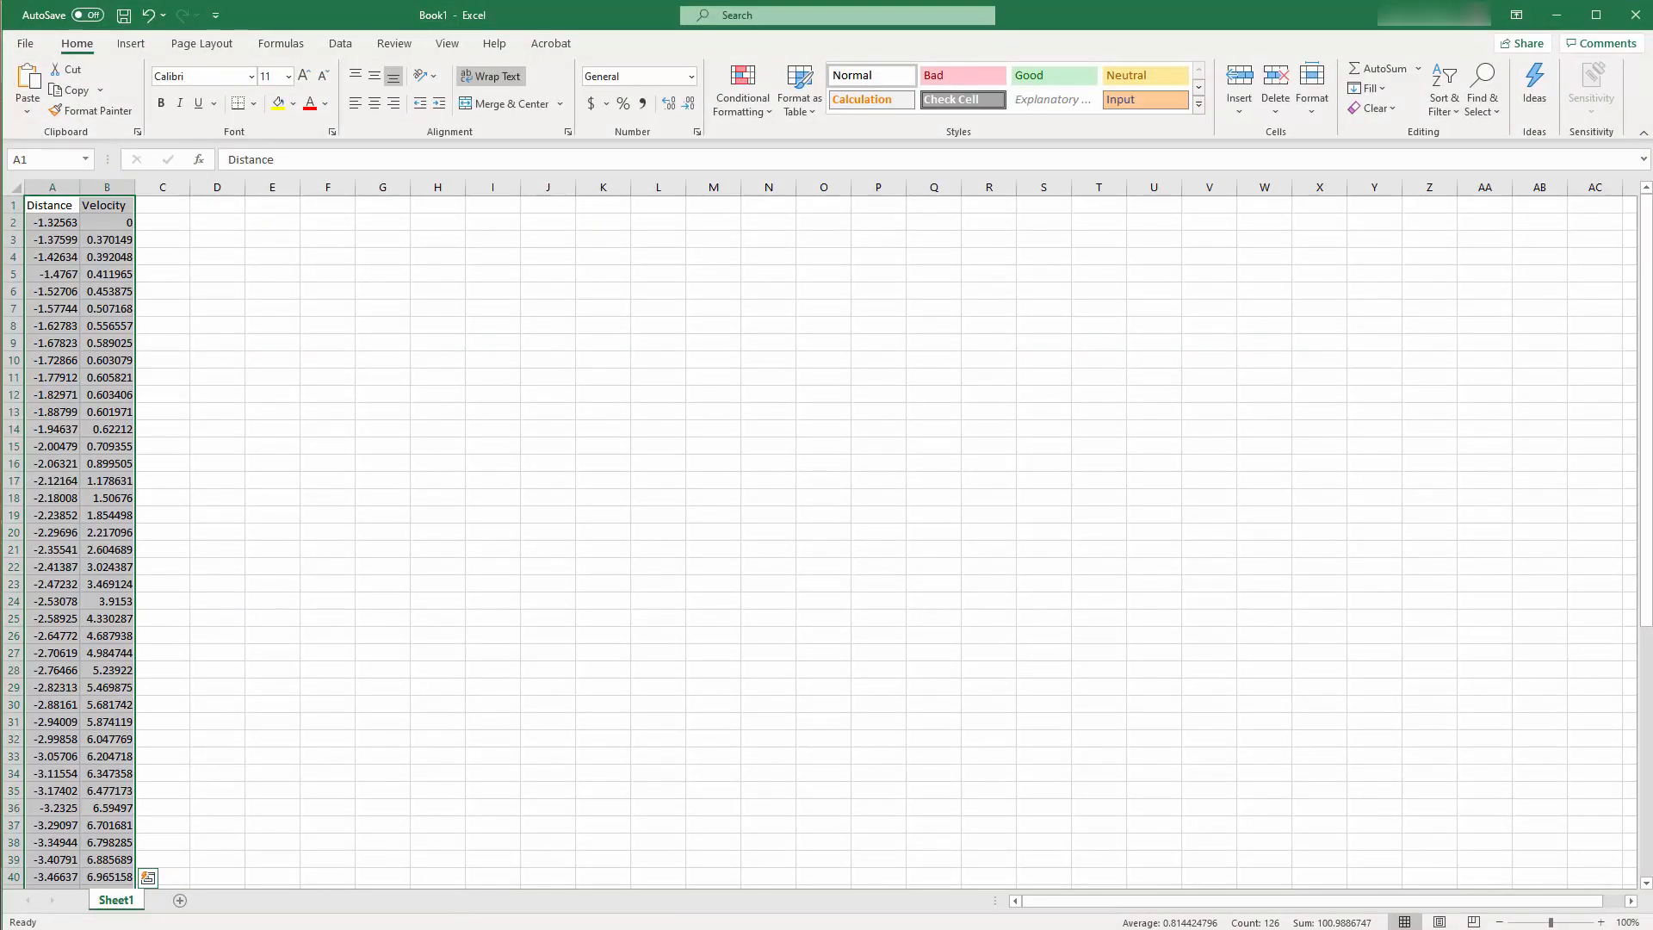
click(462, 928)
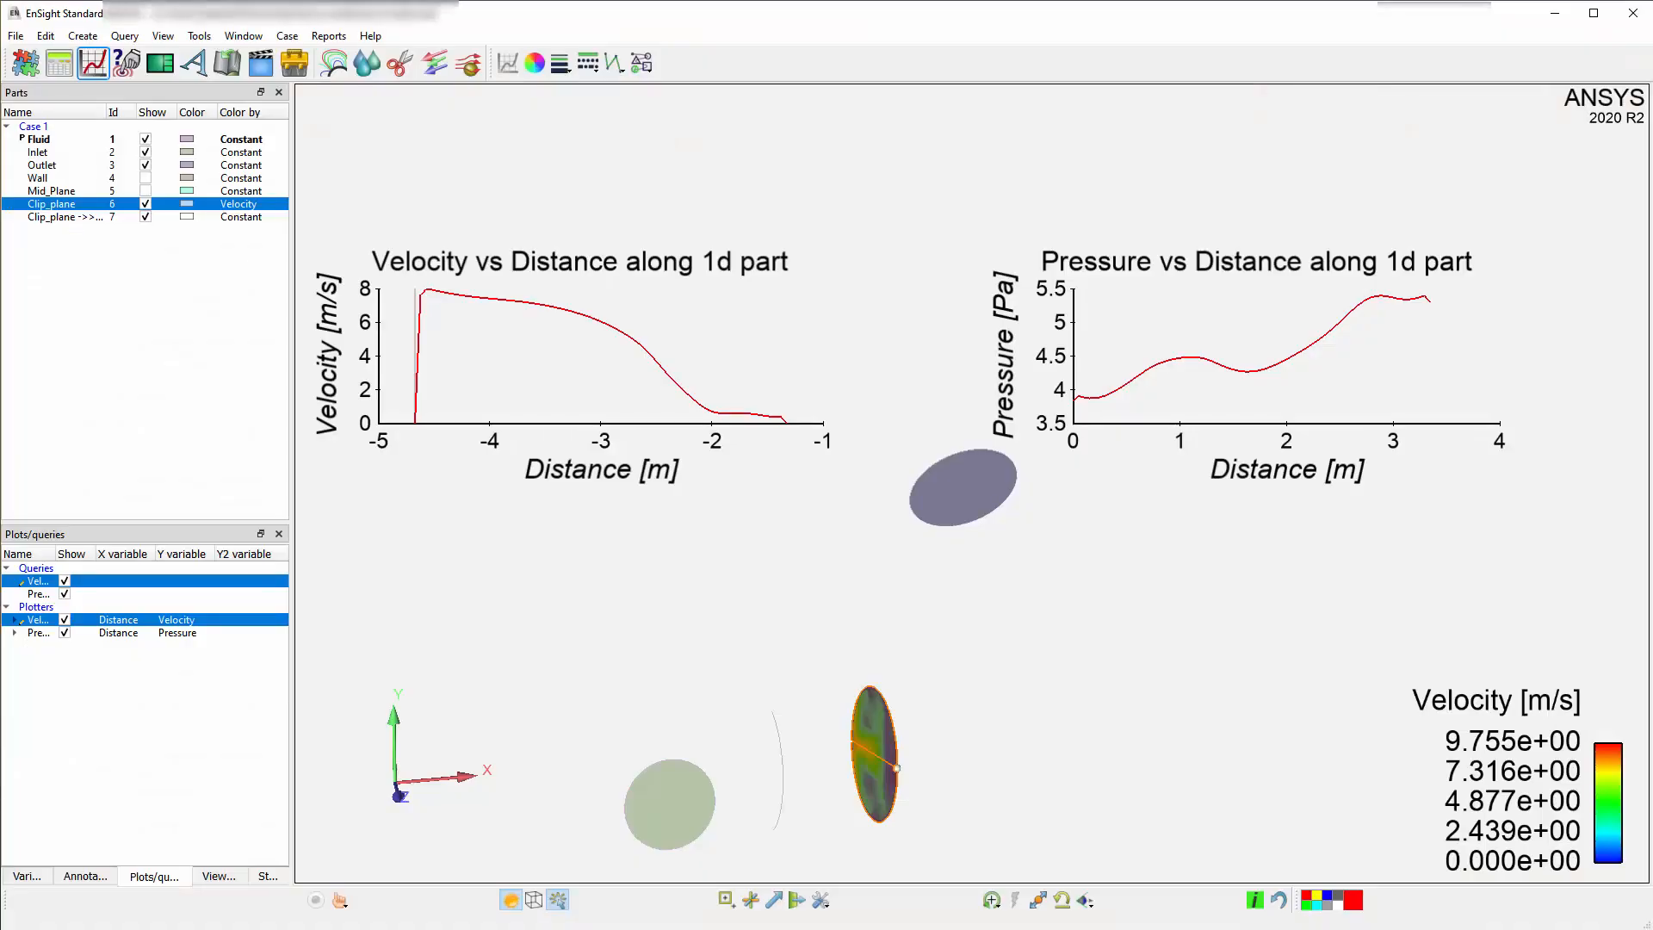
Save the velocity plot to an image file with white background, keeping the default file prefix.
right_click(602, 320)
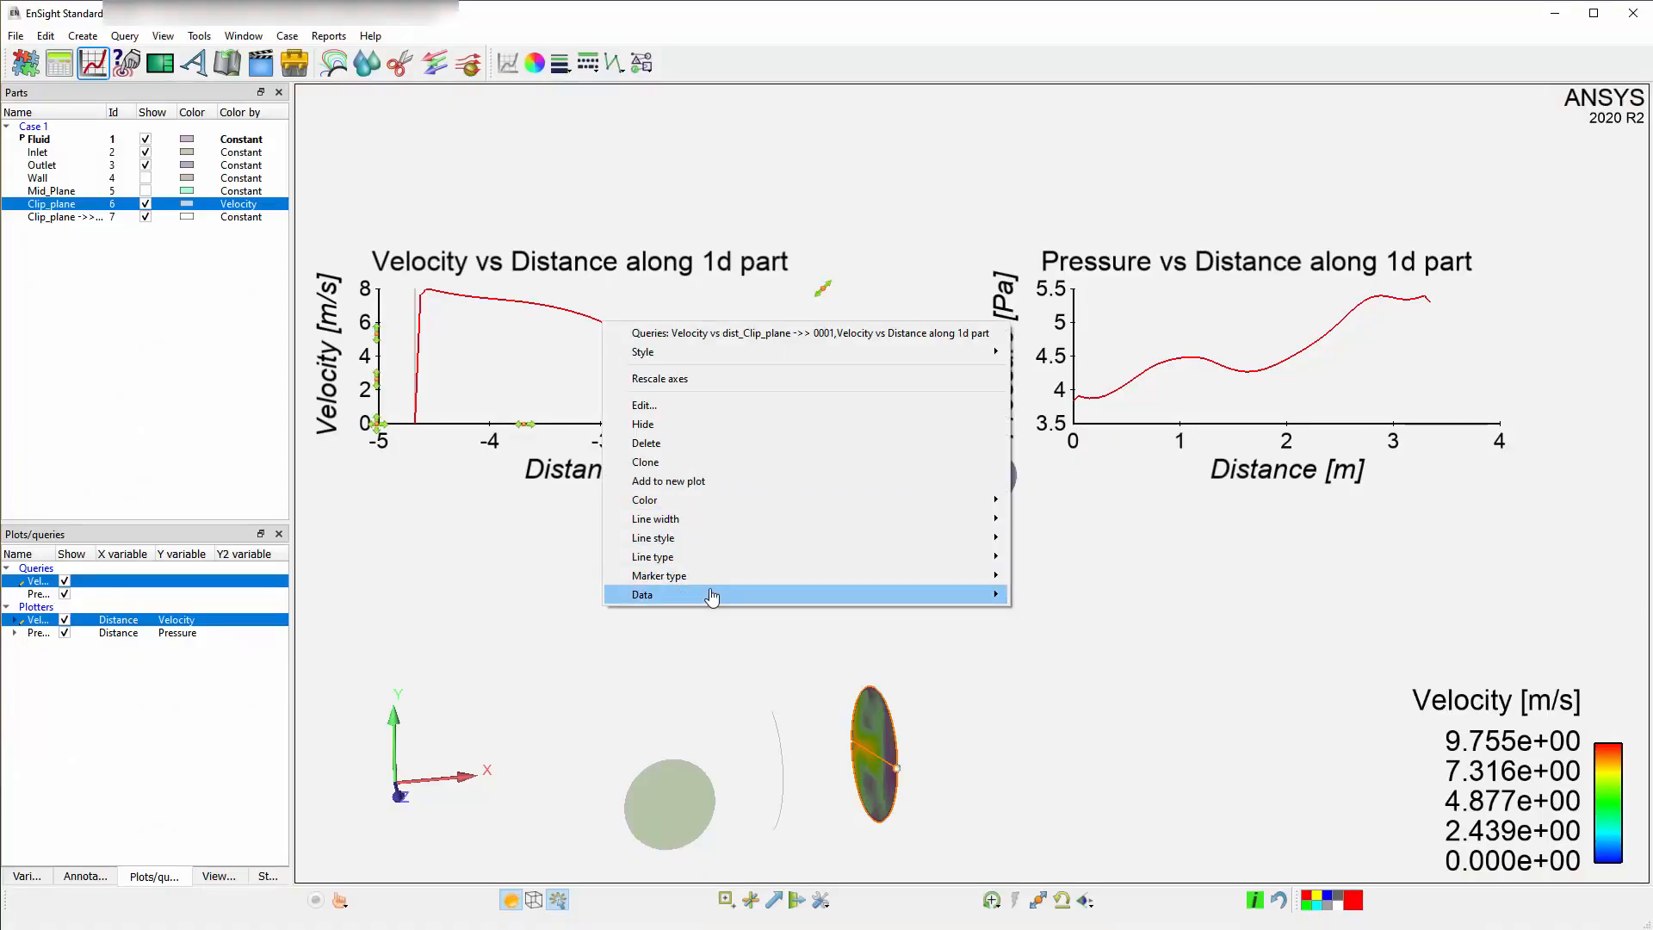
mouse_move(712, 595)
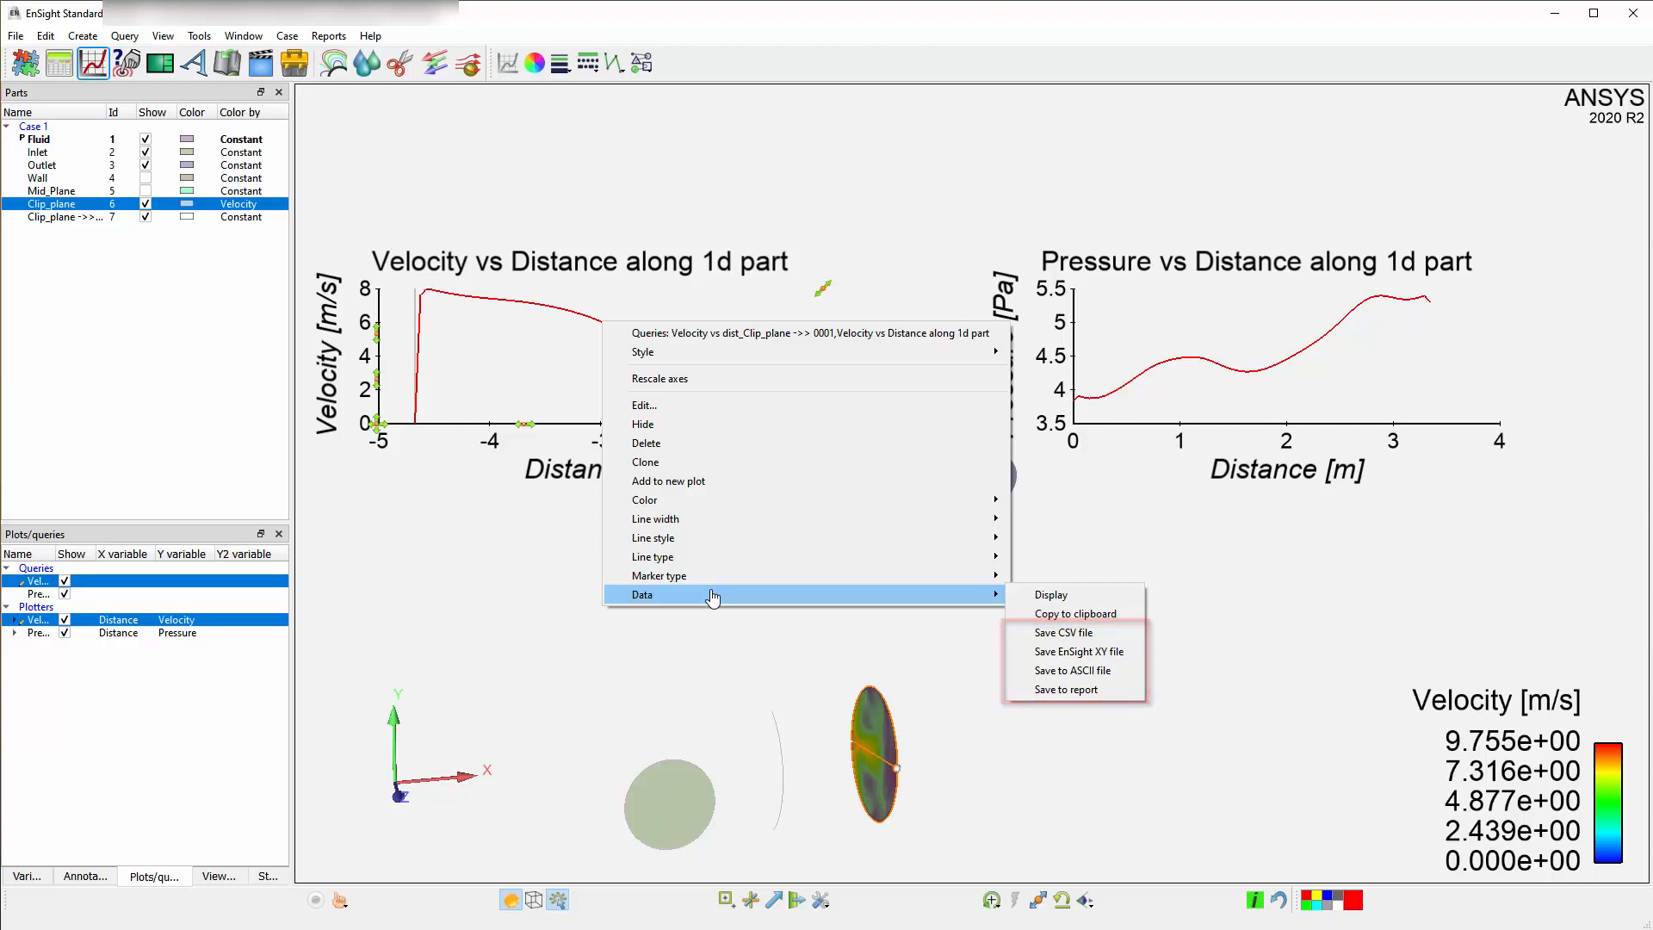
click(377, 431)
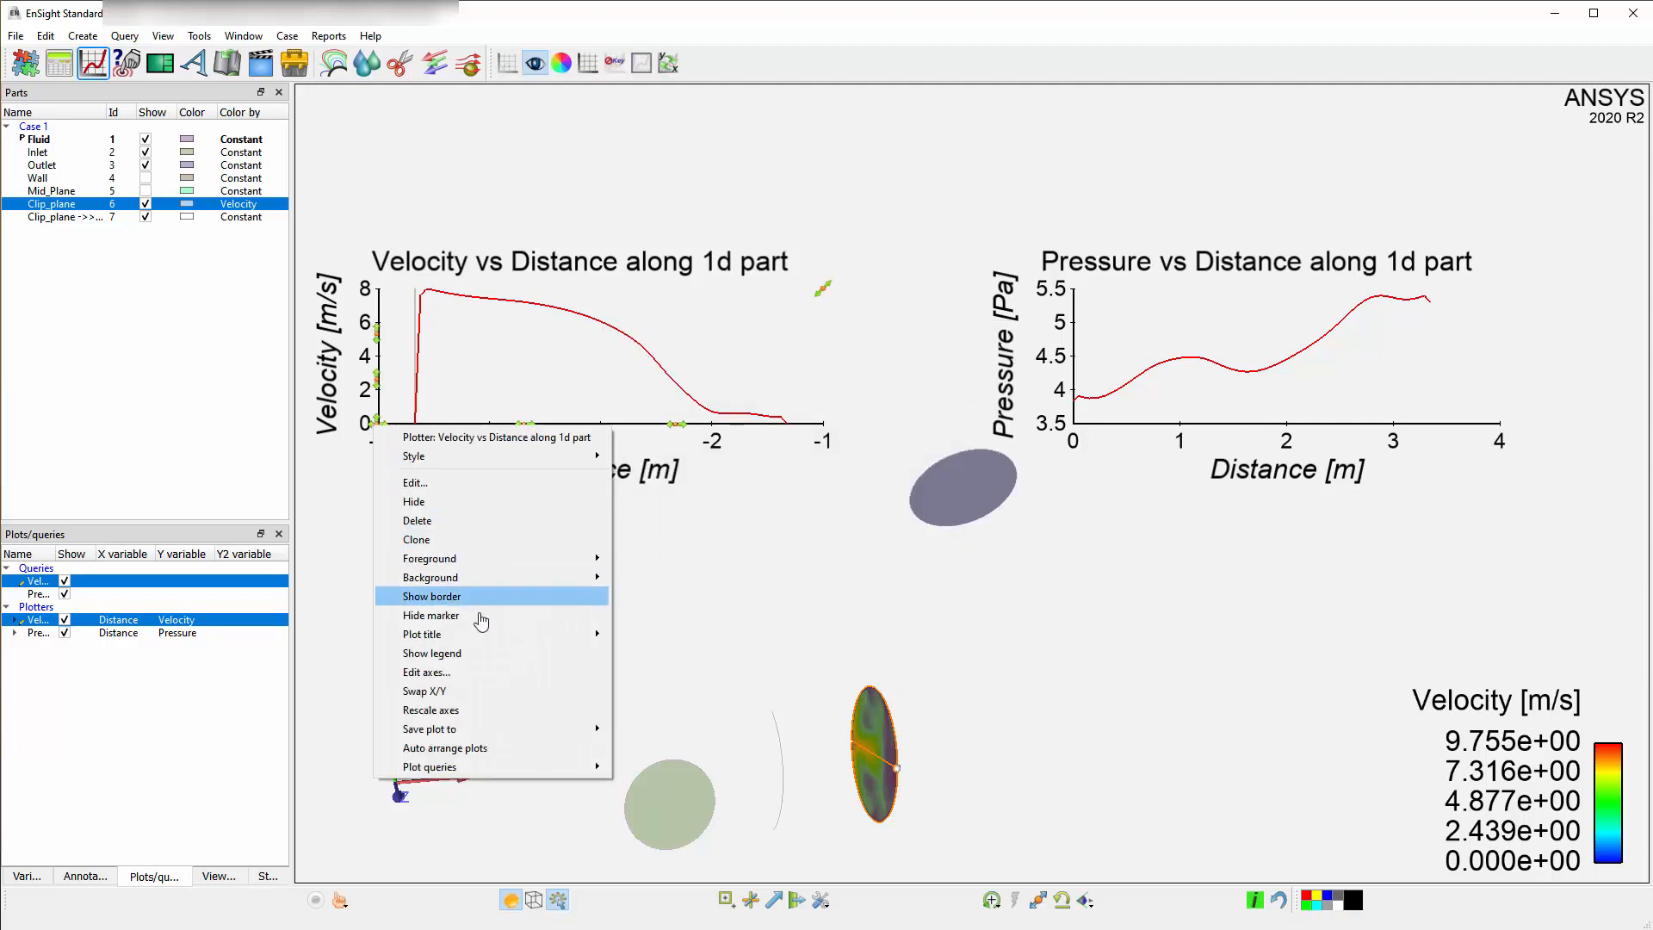
mouse_move(543, 729)
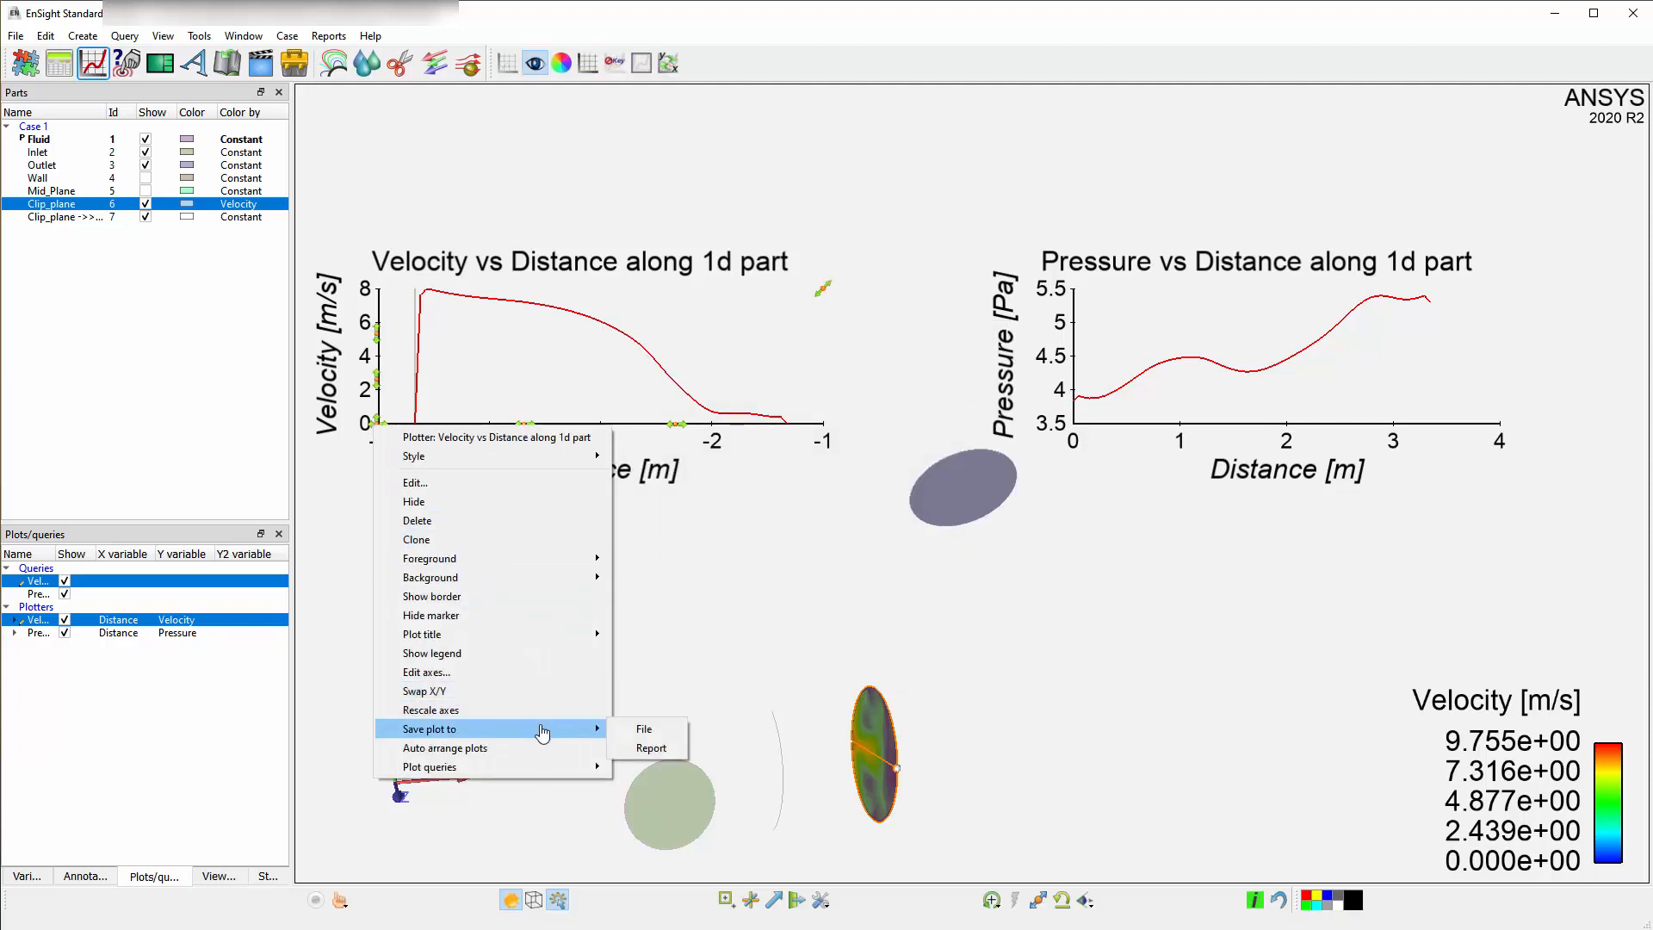
click(669, 731)
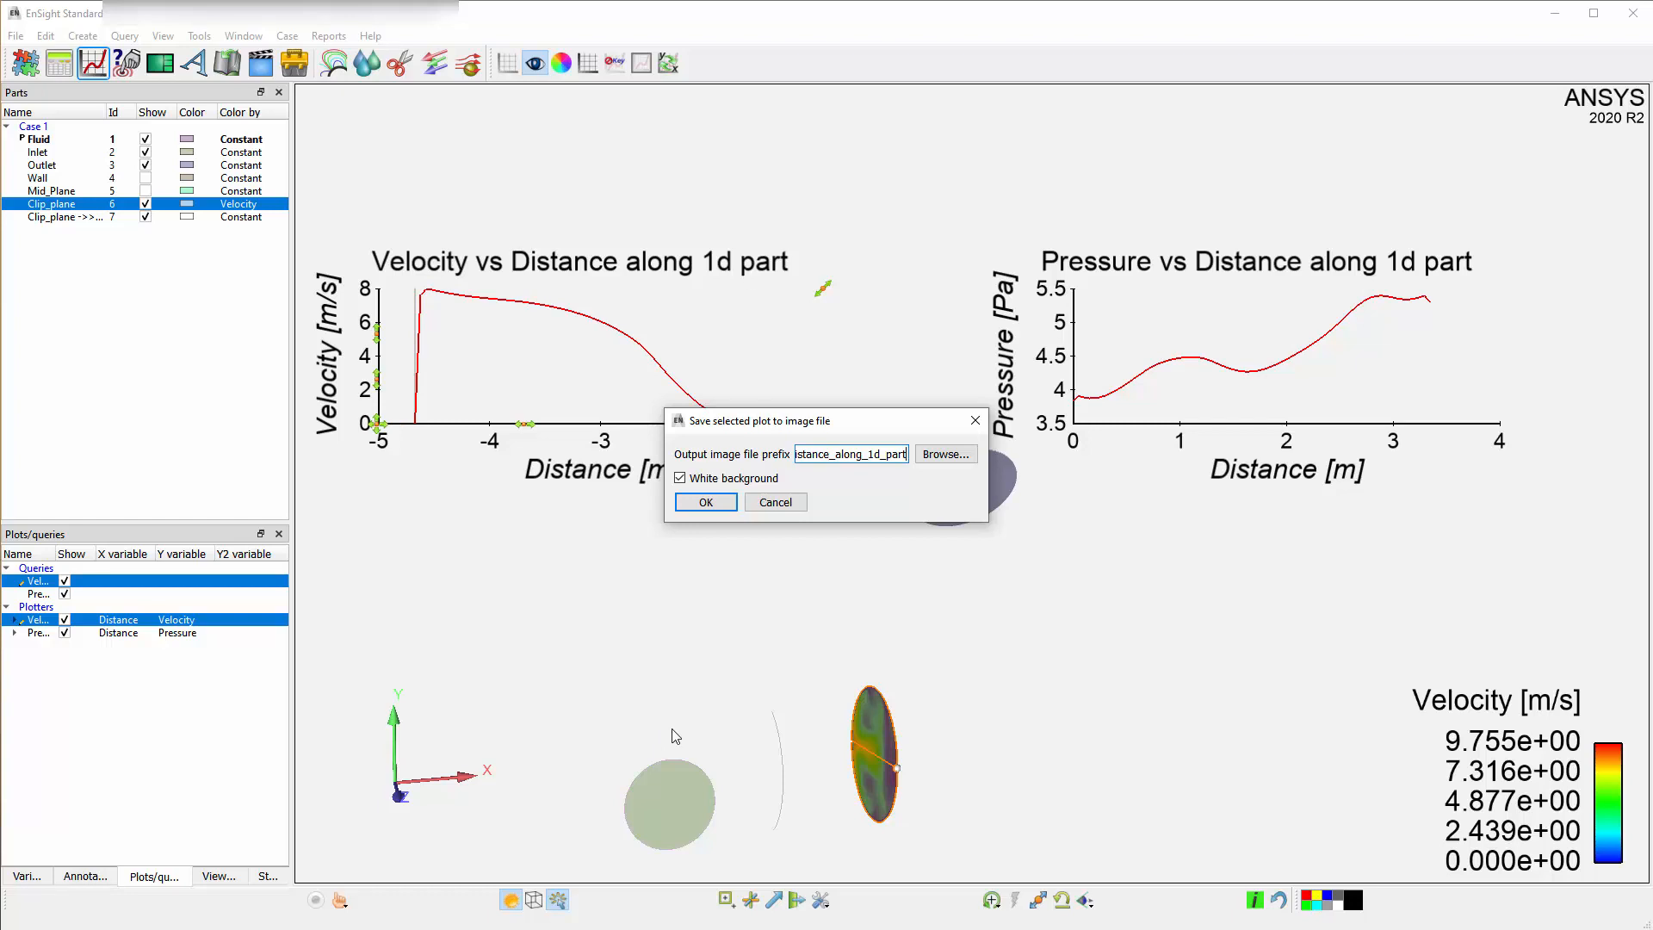
click(708, 503)
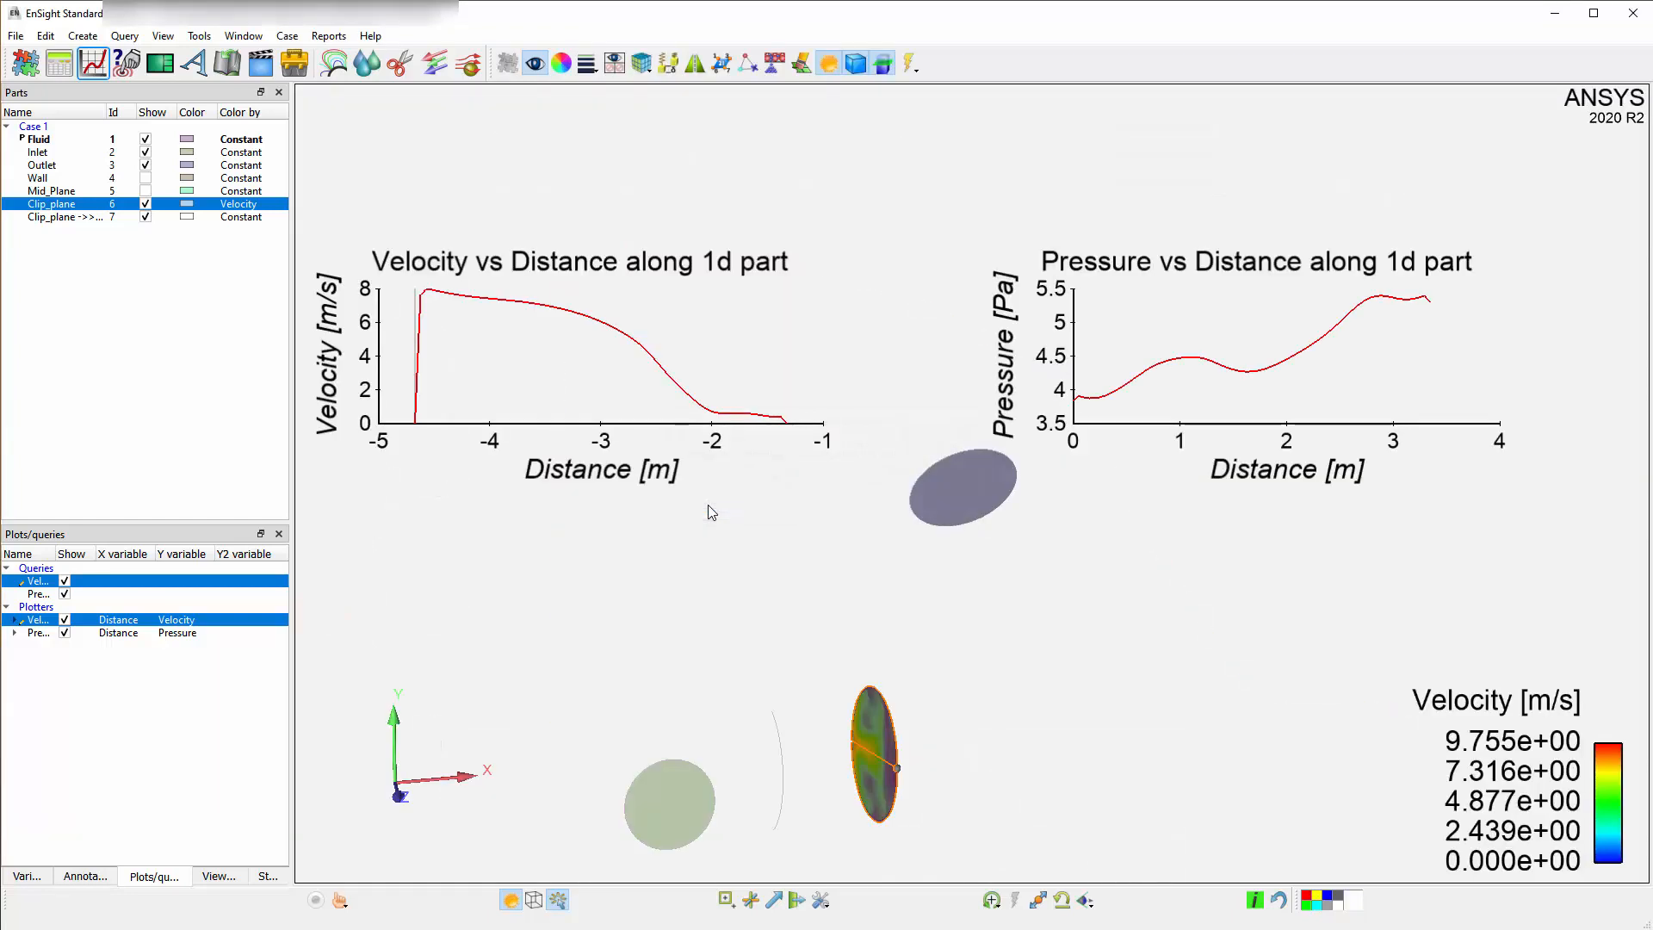